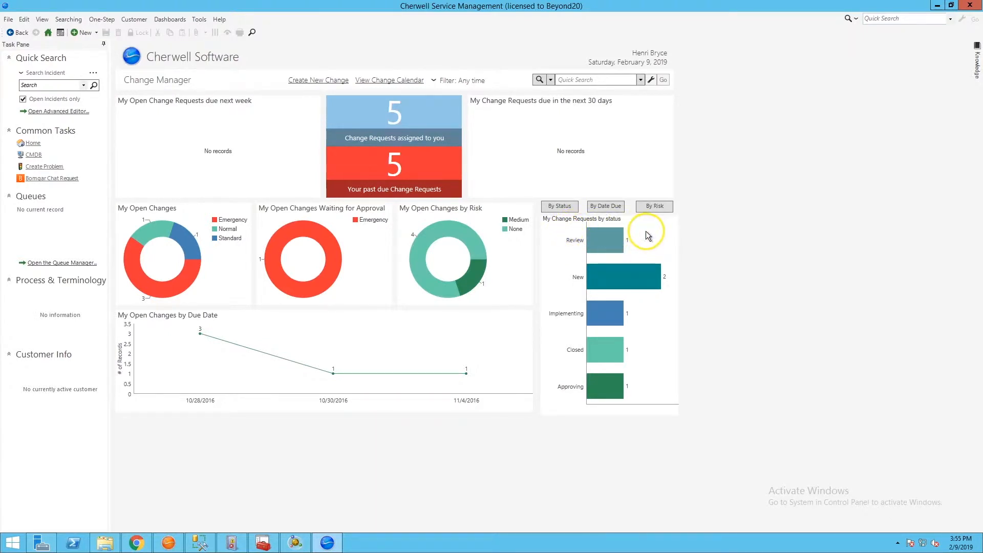
# Switch the dashboard's My Change Requests chart to the date-due view
pyautogui.click(608, 206)
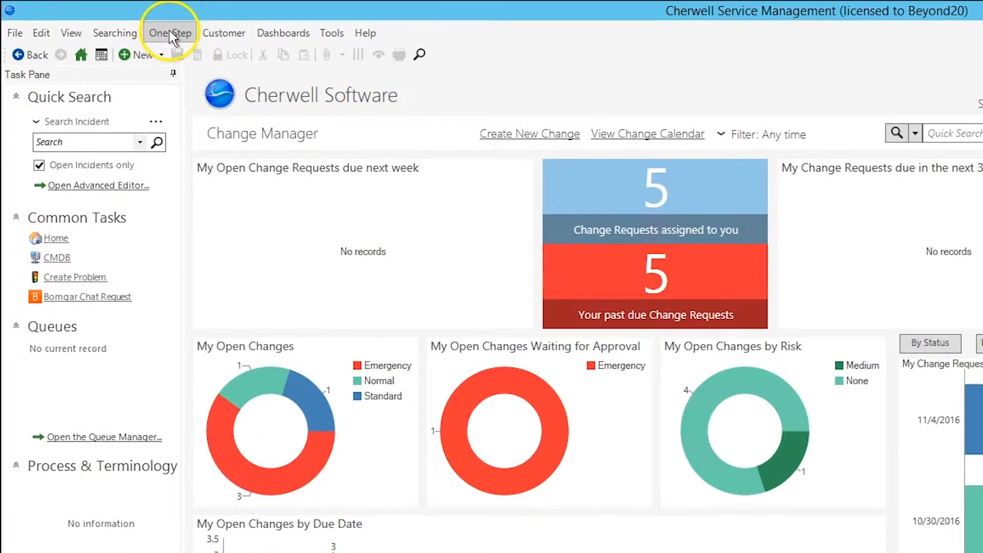
# Duplicate the Change Manager/Owned By - Tactical dashboard in the global Change Management folder and open the copy for editing
pyautogui.click(268, 32)
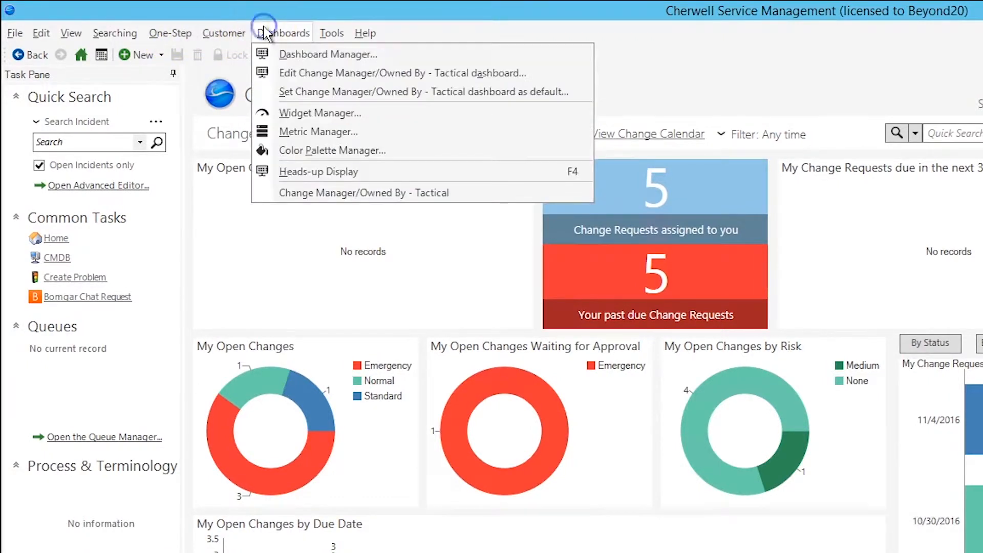
pyautogui.click(298, 52)
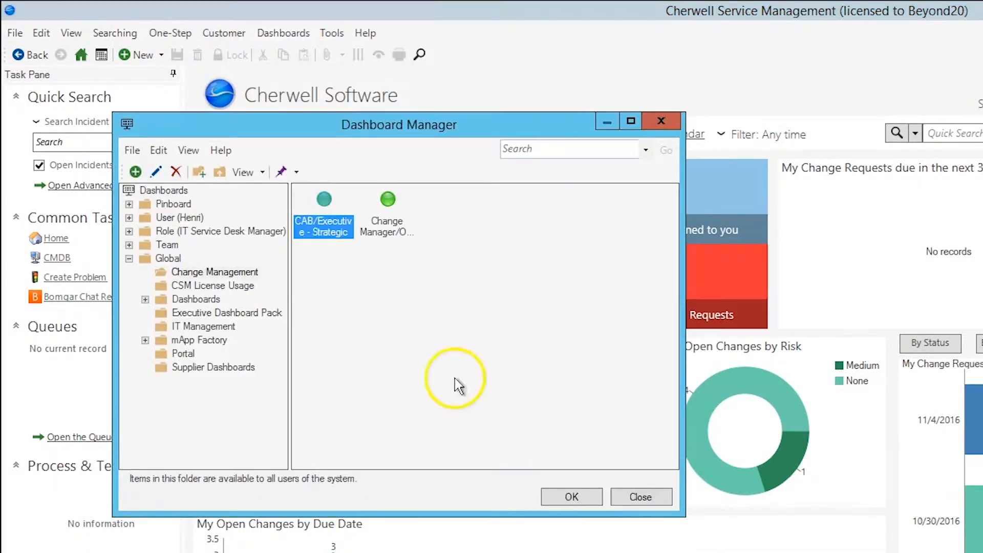
pyautogui.click(384, 236)
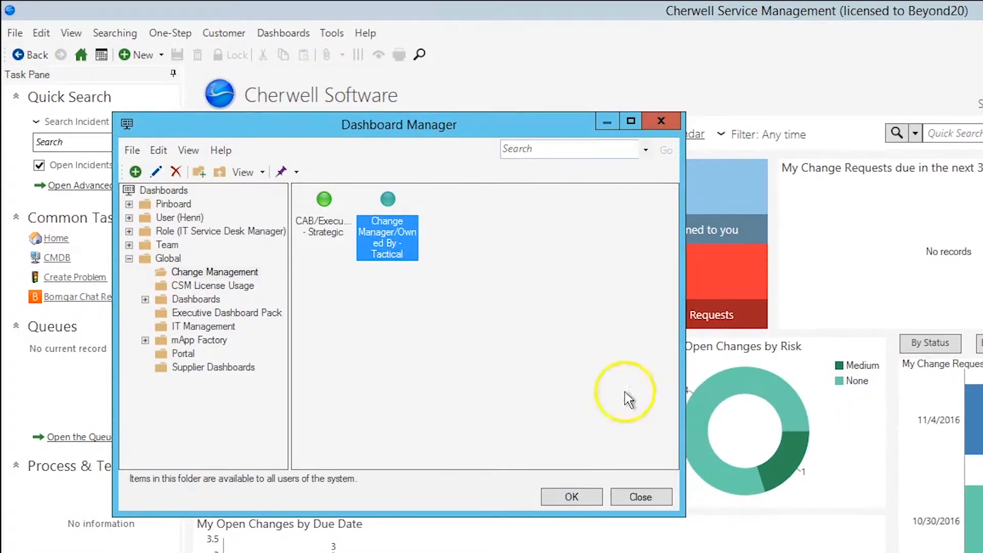
pyautogui.rightClick(388, 203)
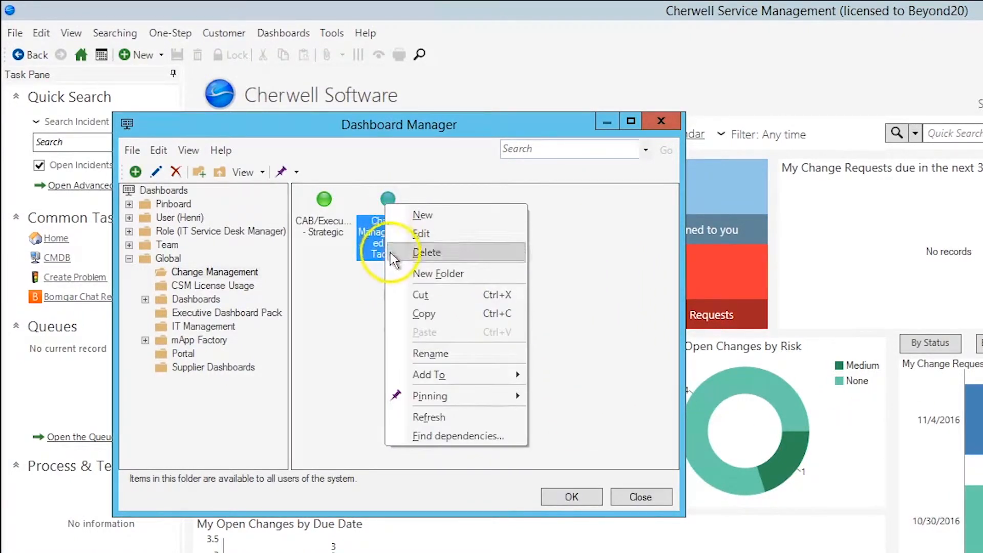
pyautogui.click(394, 313)
pyautogui.rightClick(462, 289)
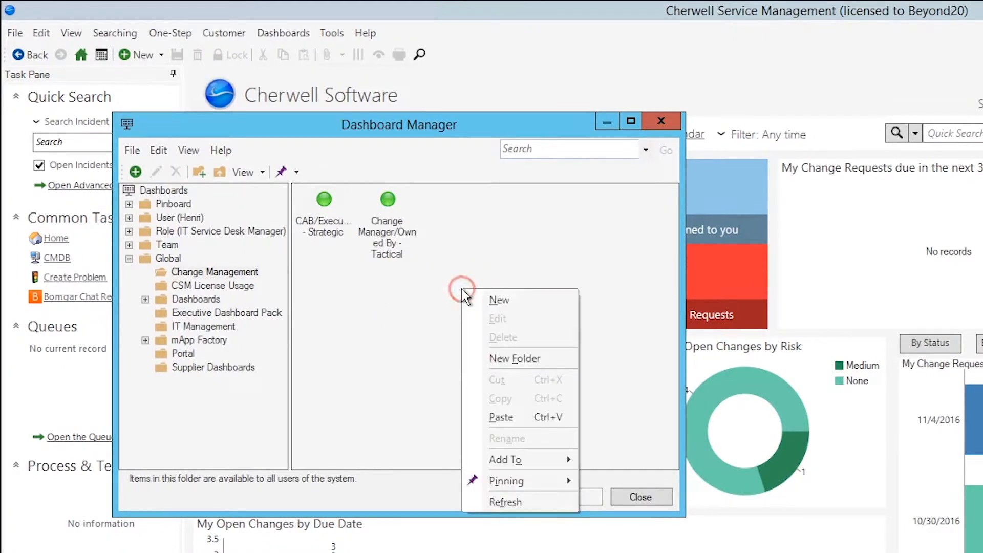
pyautogui.click(496, 414)
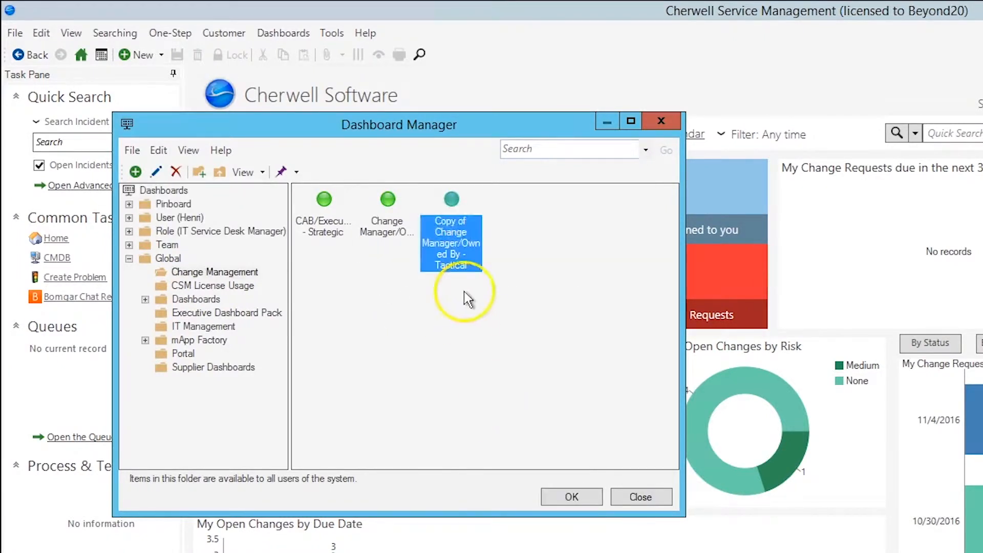
pyautogui.rightClick(455, 232)
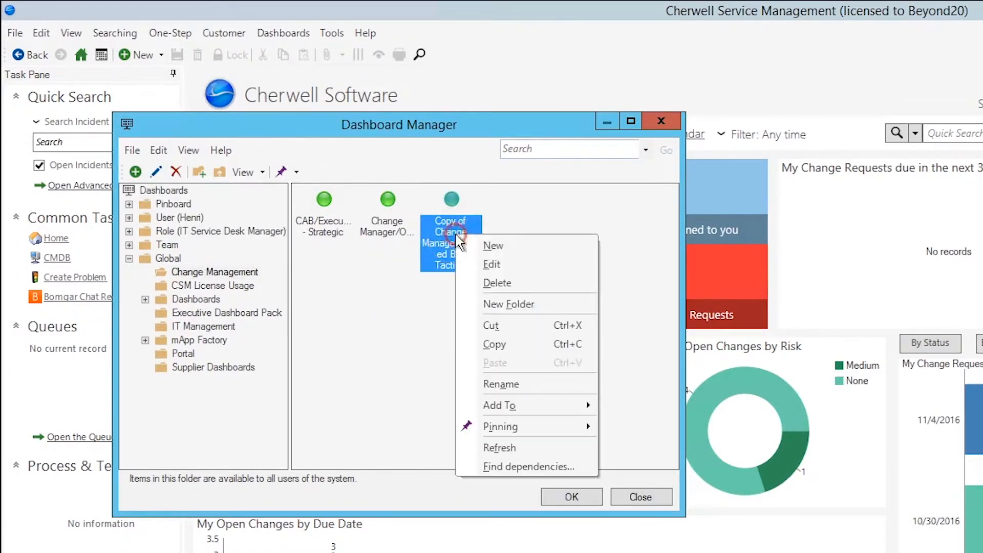
pyautogui.click(470, 265)
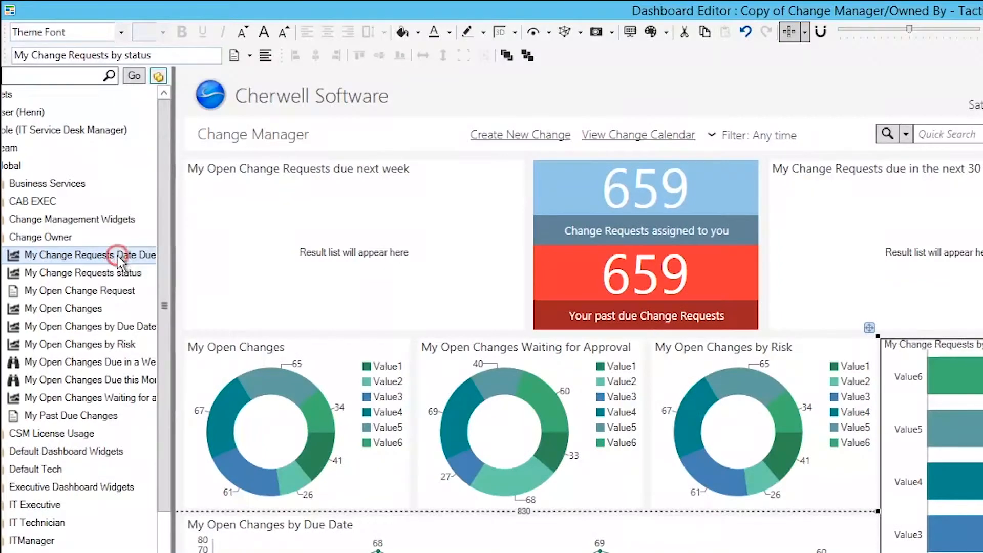
# Open the My Change Requests Date Due widget from the Widget Manager's Change Owner folder for editing
pyautogui.rightClick(122, 256)
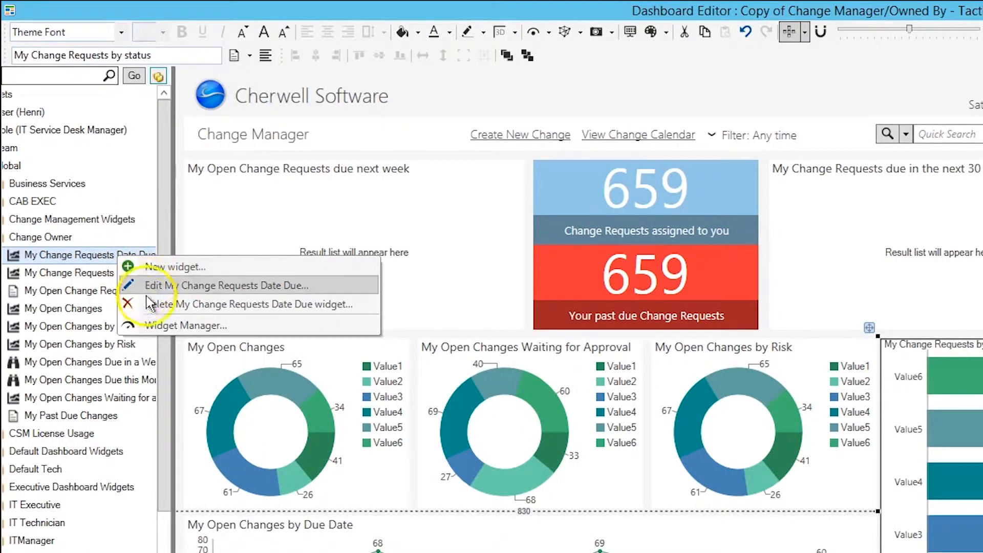
pyautogui.click(146, 323)
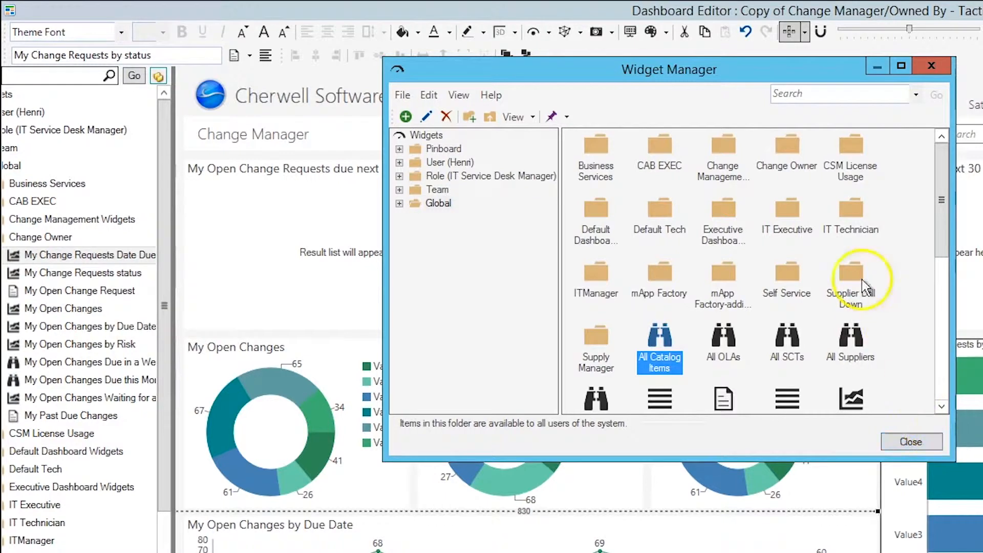
pyautogui.click(784, 150)
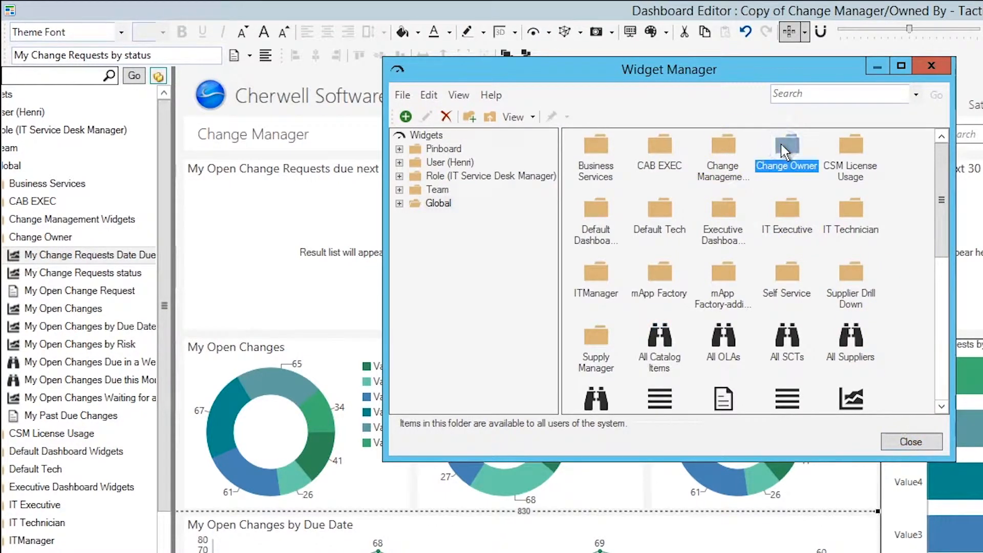
pyautogui.click(783, 150)
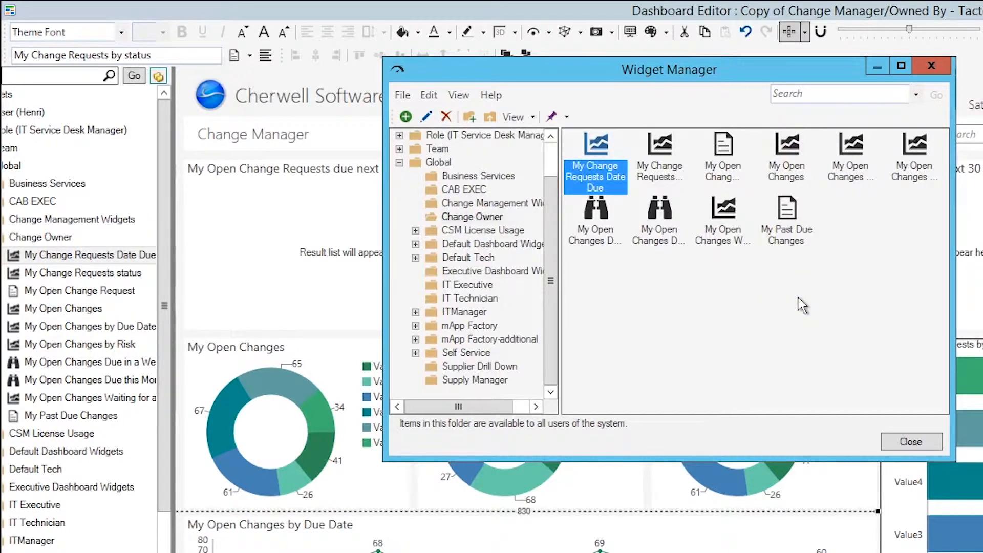
pyautogui.rightClick(597, 155)
pyautogui.click(633, 182)
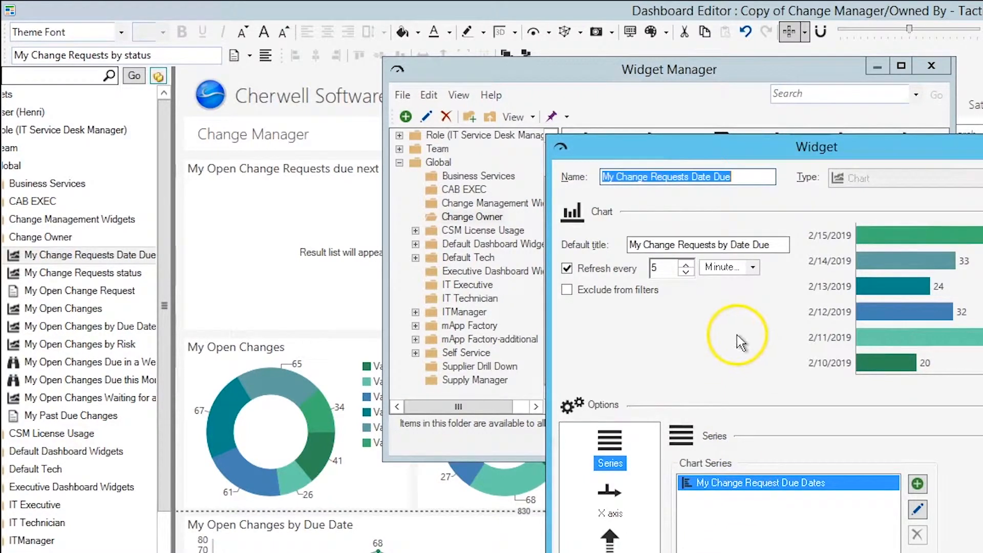
# Examine the search criteria and x-axis field of the My Change Request Due Dates chart series
pyautogui.click(837, 484)
pyautogui.click(916, 510)
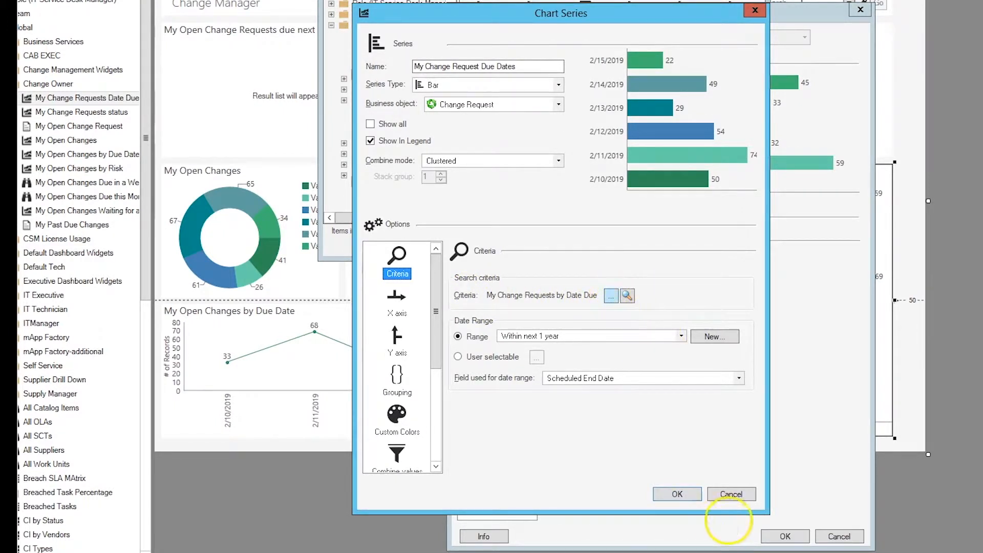
pyautogui.click(611, 296)
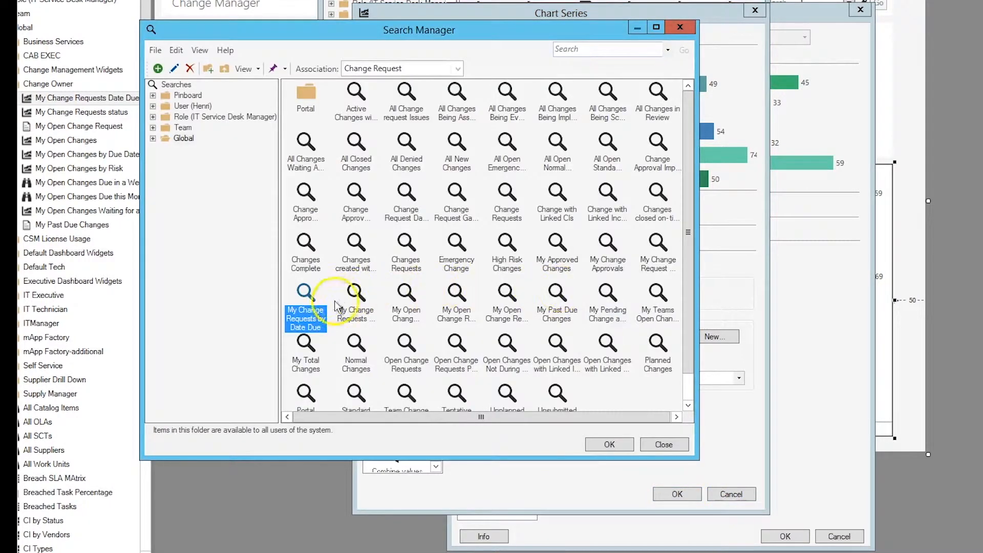
pyautogui.doubleClick(268, 290)
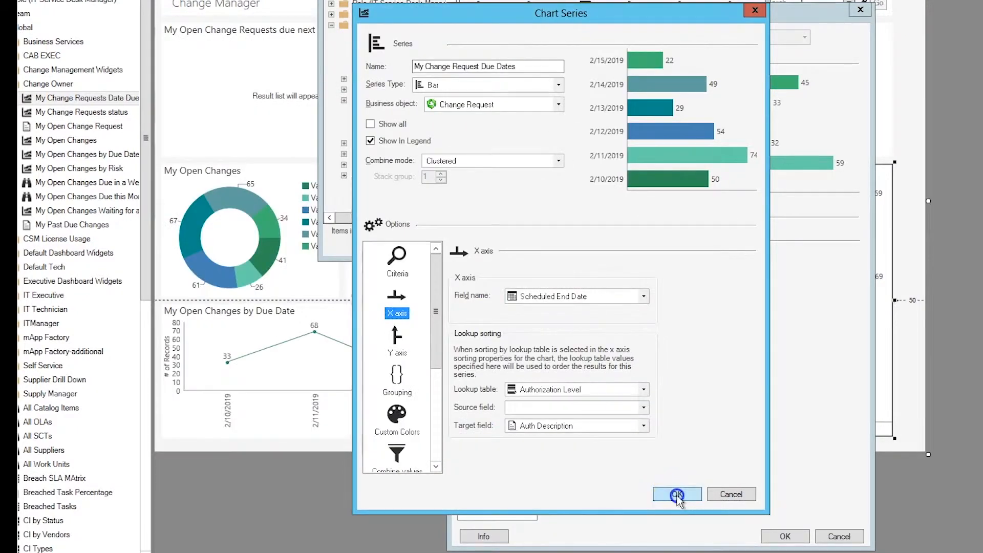
pyautogui.click(677, 494)
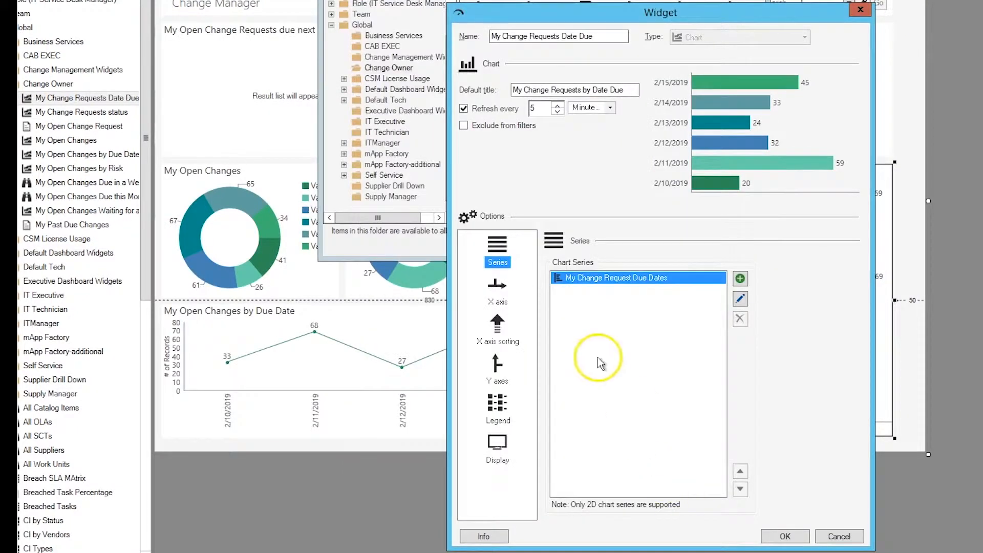
# Review the widget's X value type choices, keeping DateTime, and recheck the chart series' criteria and x-axis settings
pyautogui.click(504, 292)
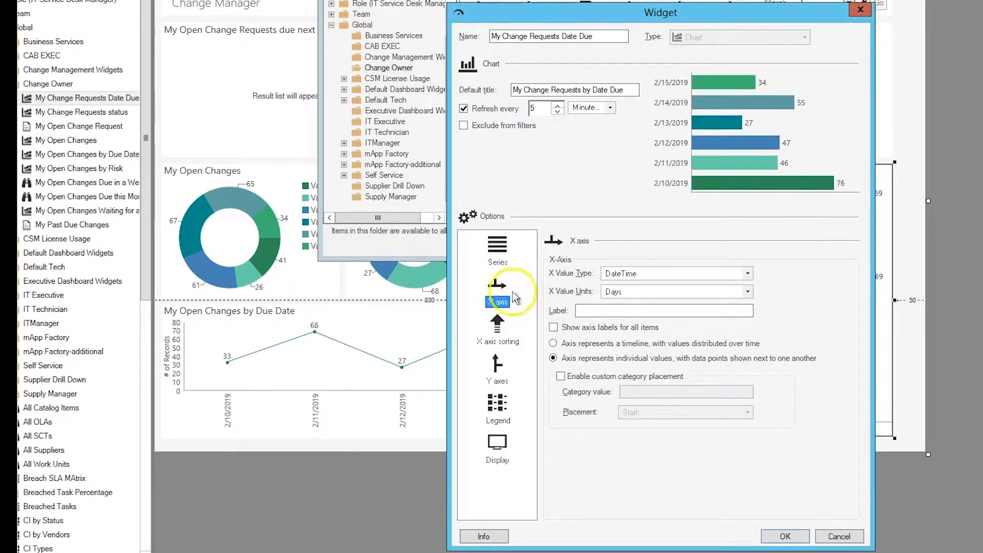
pyautogui.click(638, 277)
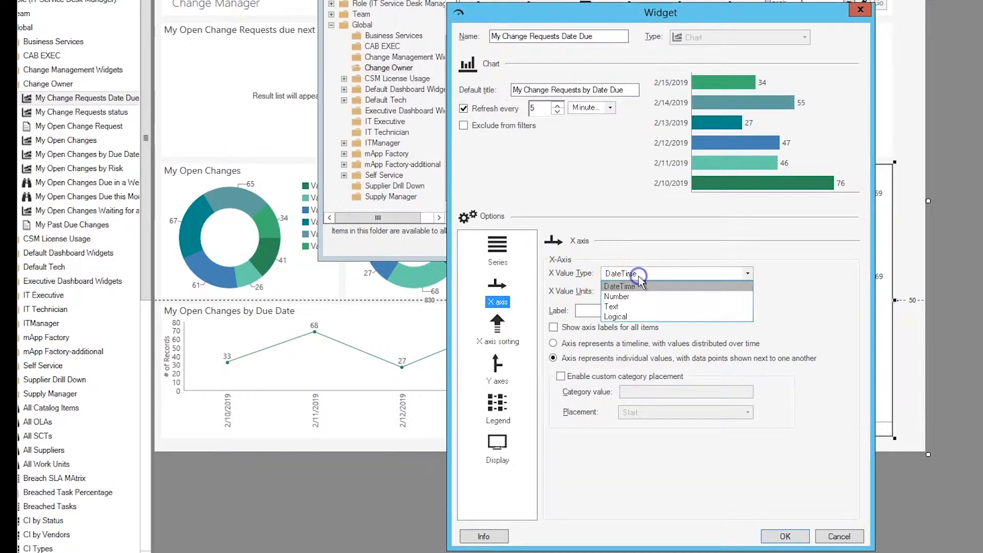
pyautogui.click(638, 284)
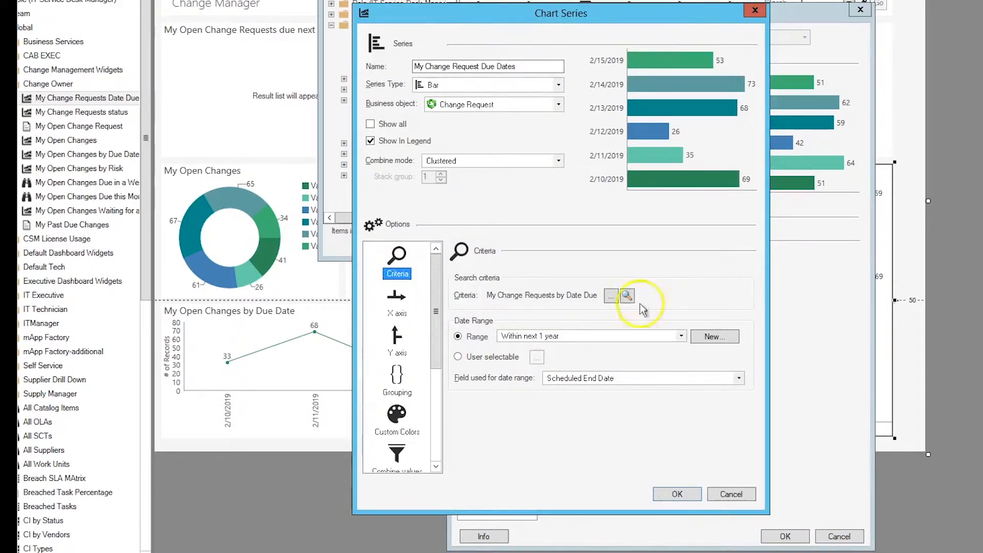
pyautogui.click(397, 301)
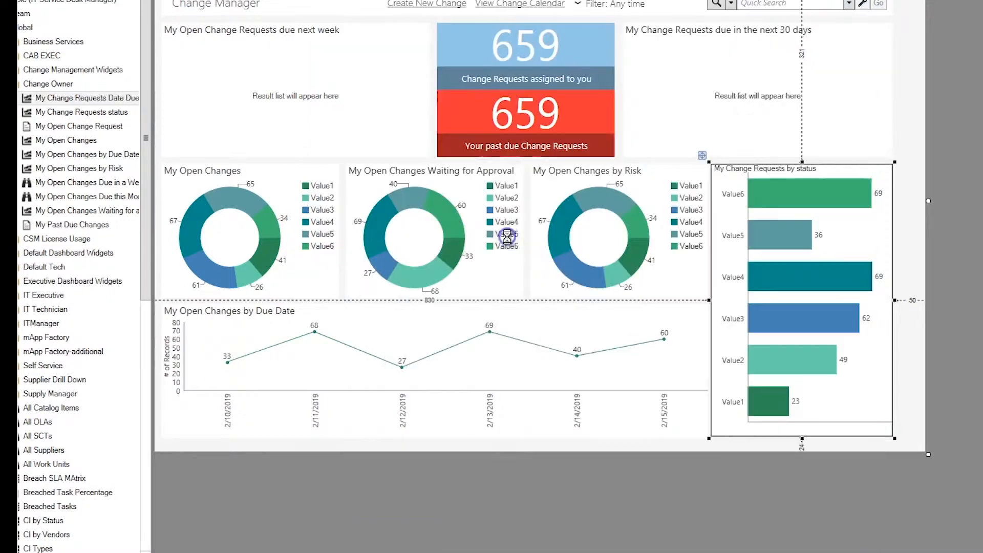
# Lower the upper edge of the My Change Requests by status chart and place a button in the freed space
pyautogui.rightClick(846, 276)
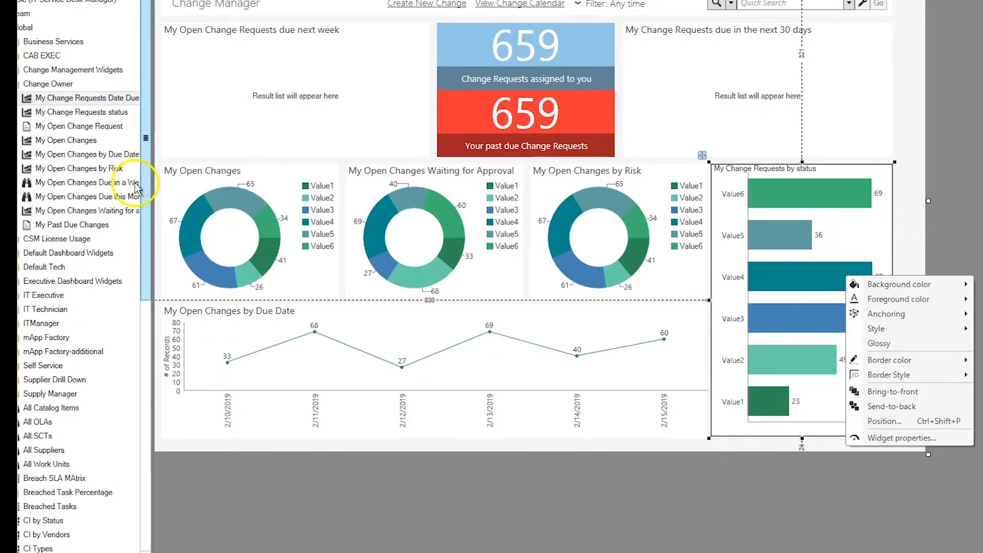
pyautogui.click(802, 160)
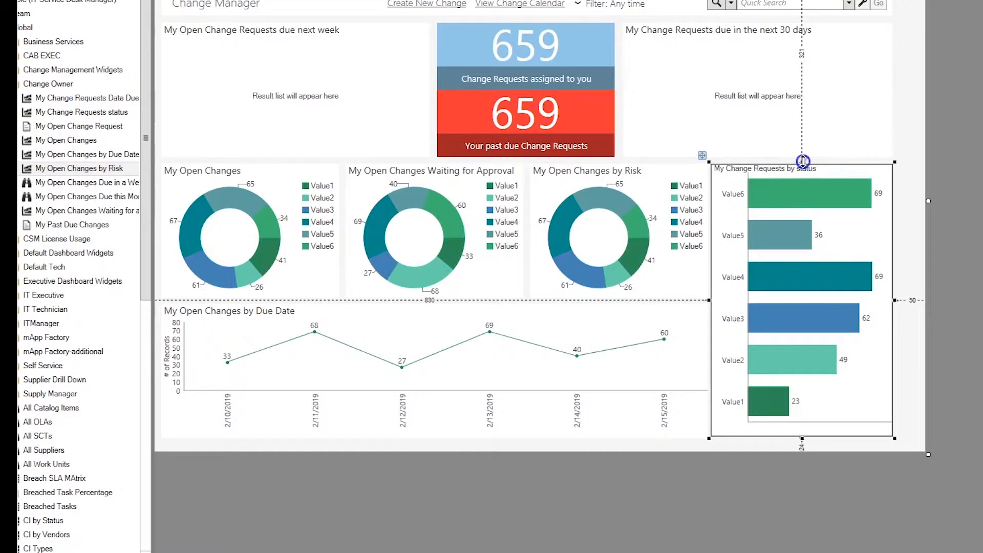
pyautogui.moveTo(803, 161); pyautogui.dragTo(802, 173)
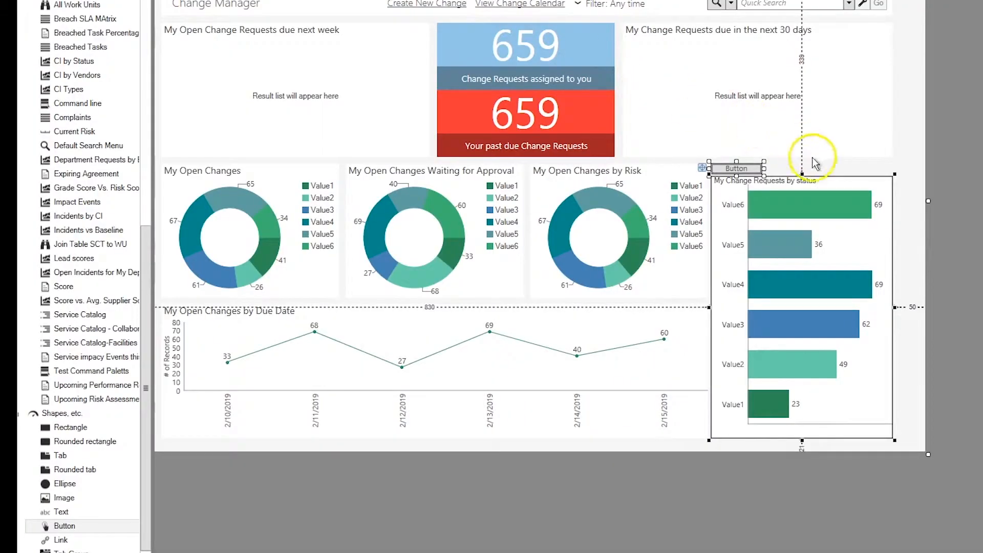
# Set the text of the new button above the status chart to By Status
pyautogui.click(821, 165)
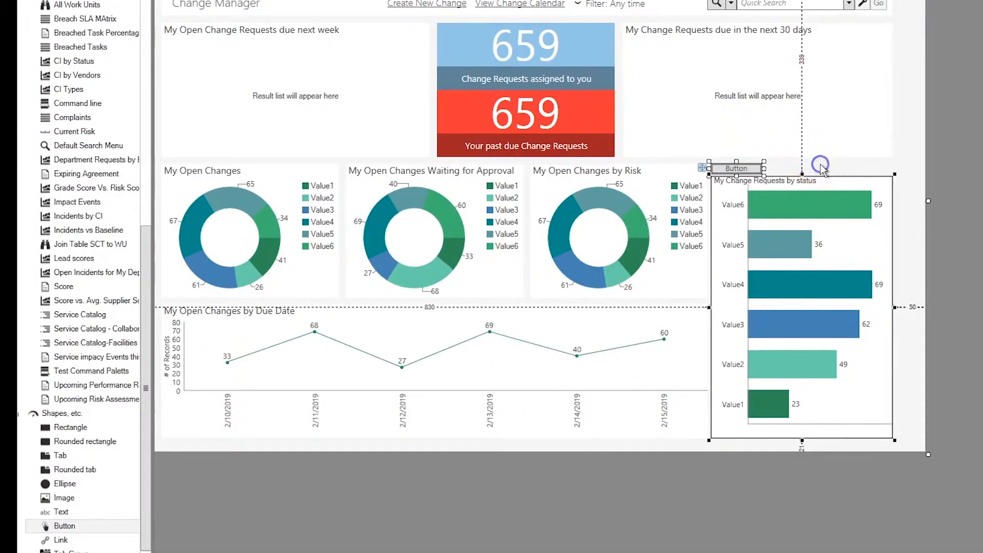
pyautogui.click(752, 170)
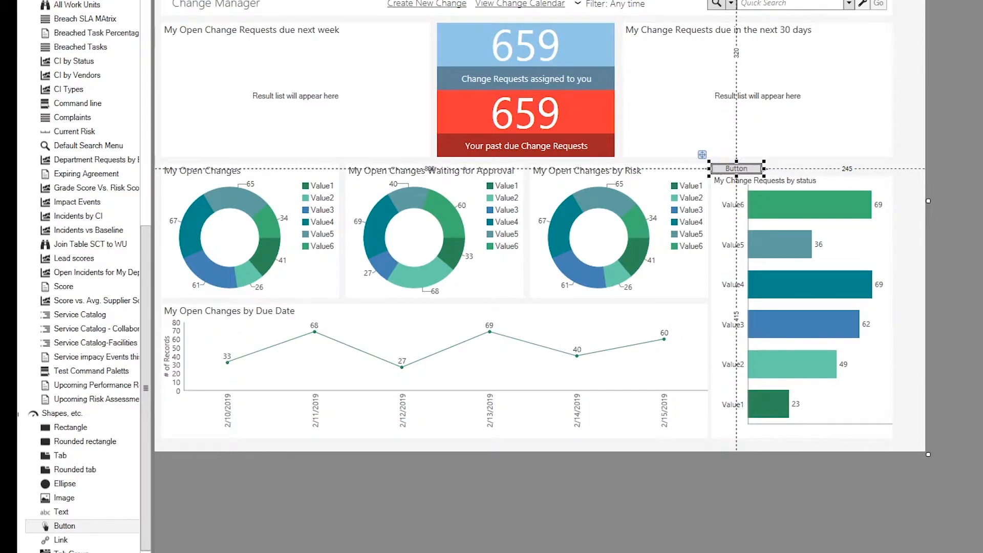
pyautogui.write('By Status')
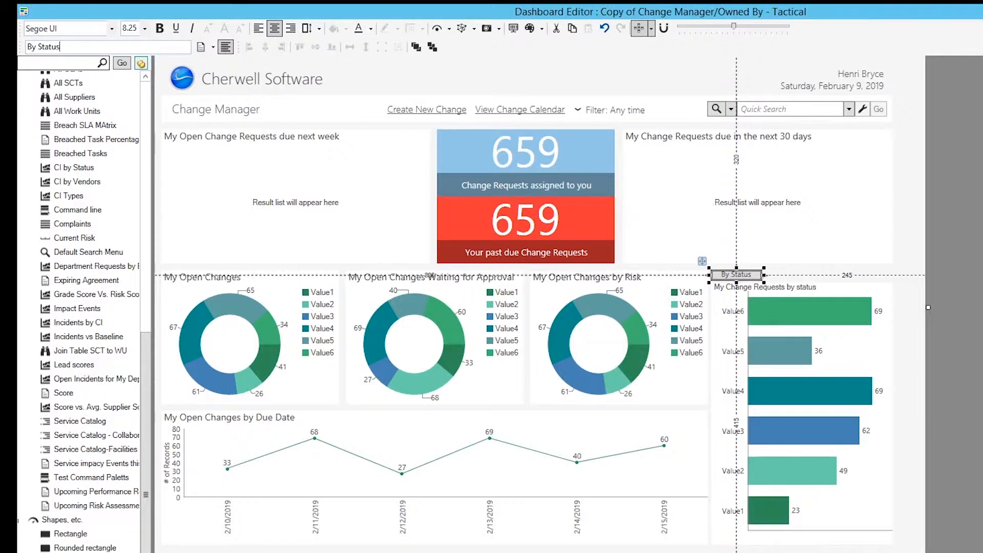
# Duplicate the By Status button, centre the copy above the chart and relabel it By Due Date
pyautogui.click(788, 272)
pyautogui.click(737, 275)
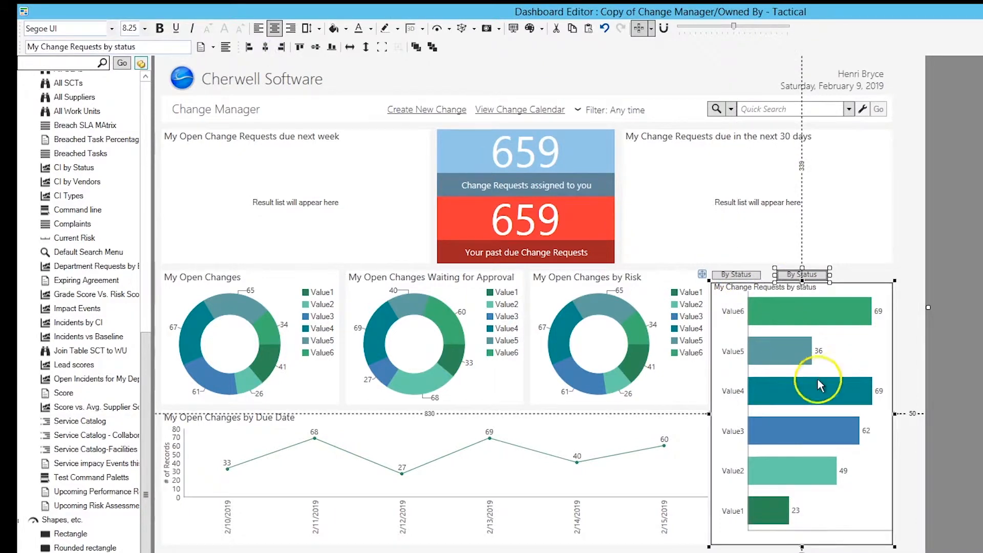
pyautogui.click(809, 276)
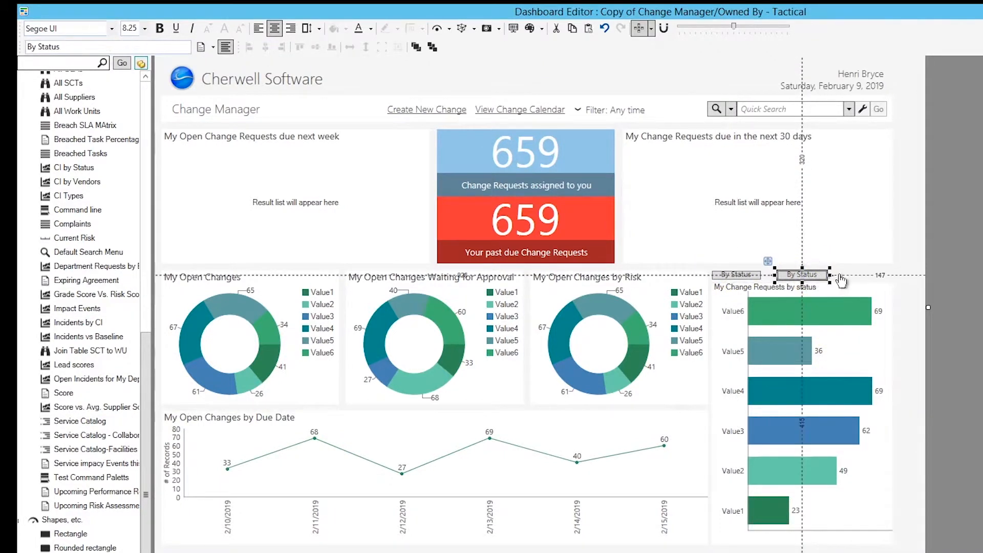
pyautogui.moveTo(61, 47); pyautogui.dragTo(41, 47)
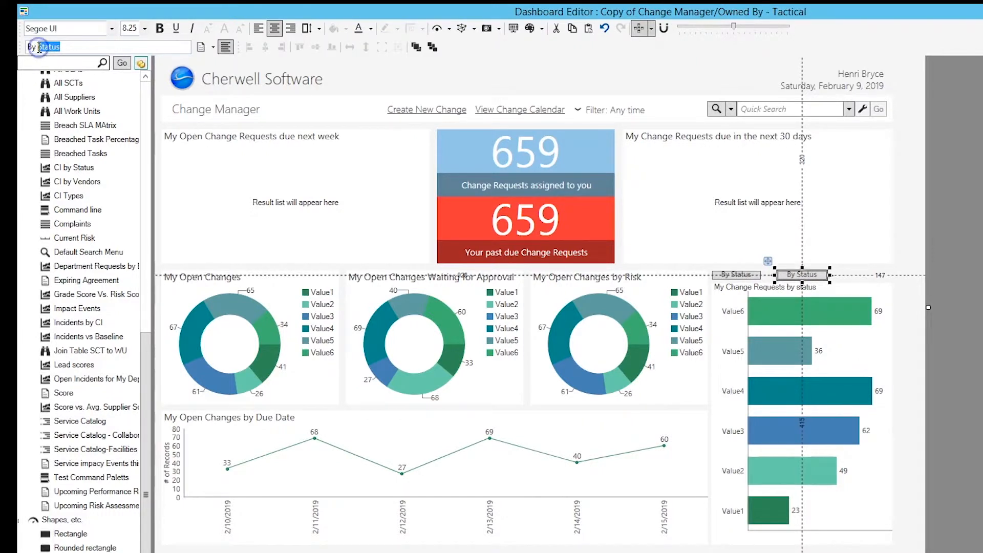
pyautogui.write('Due Date')
# Align a copy of the By Due Date button with the chart's right edge and relabel it By Risk
pyautogui.click(281, 47)
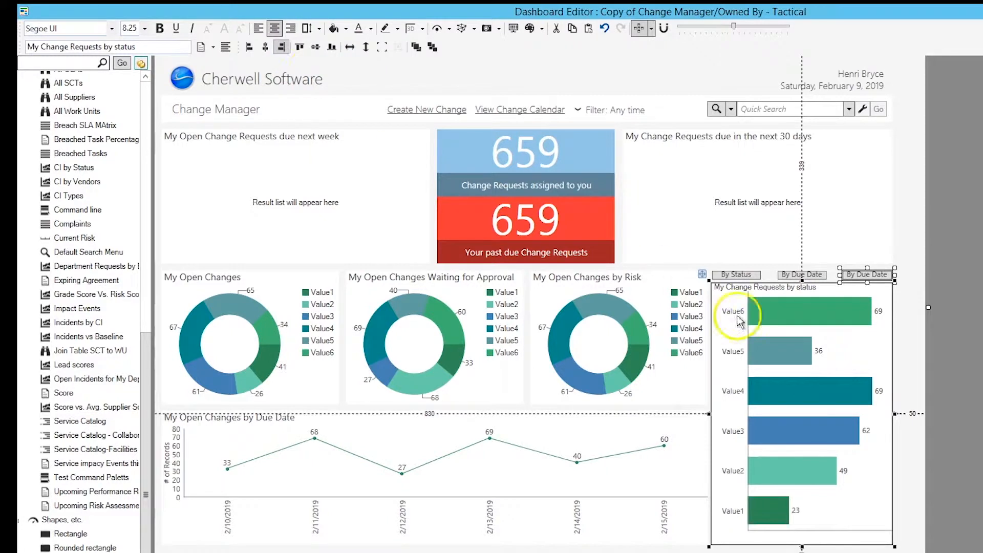
pyautogui.click(867, 275)
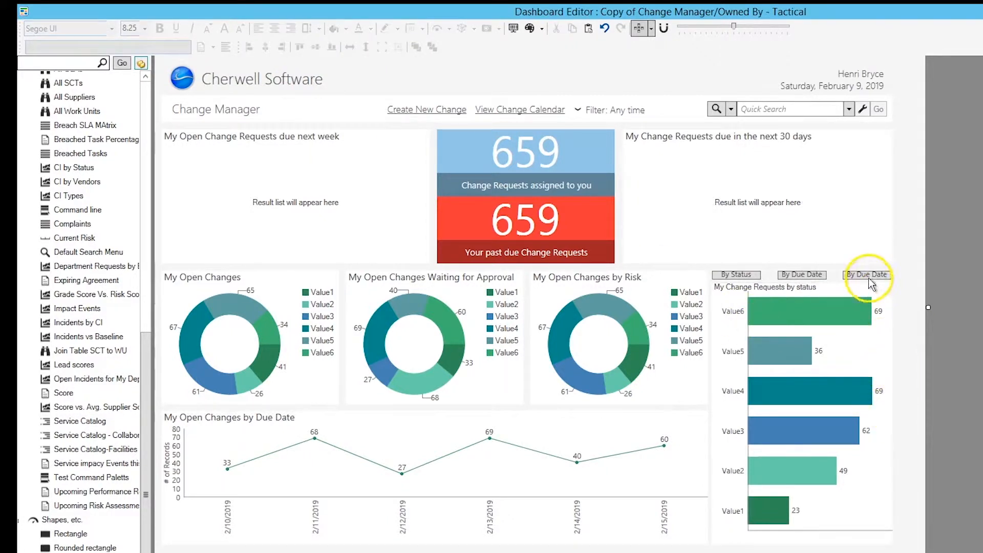
pyautogui.click(96, 47)
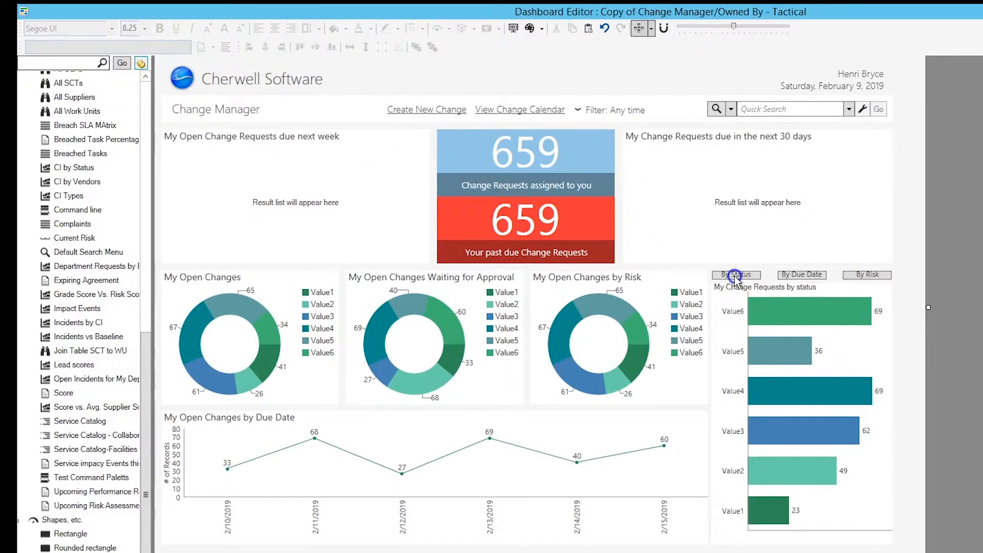
# Choose the action for the By Status button's widget properties by selecting the global One-Step Set My Changes by Status
pyautogui.click(735, 276)
pyautogui.rightClick(735, 277)
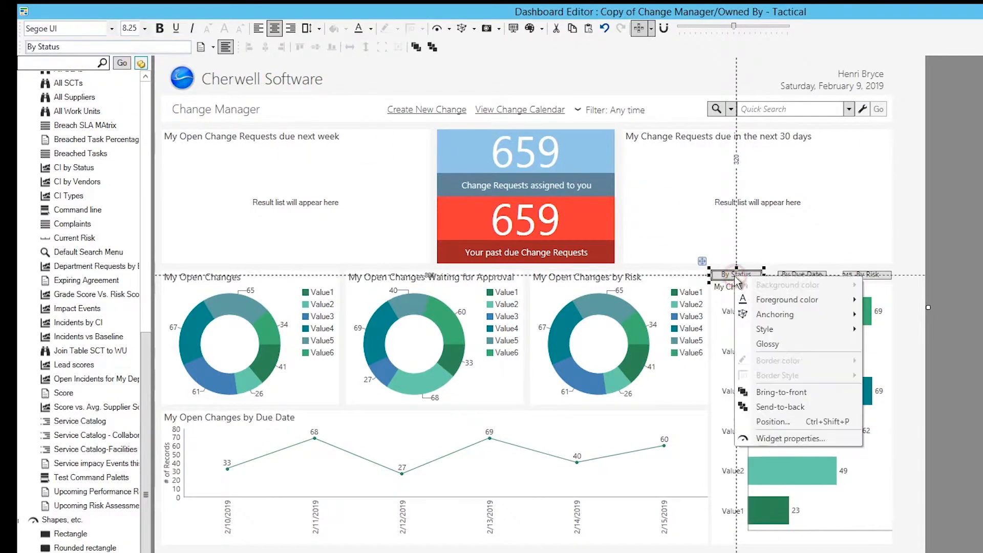
pyautogui.click(760, 441)
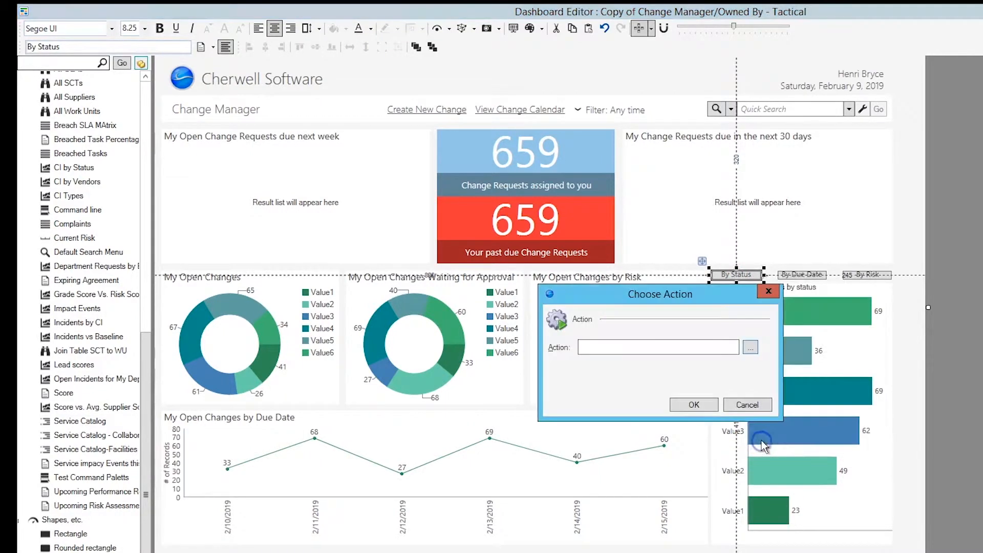
pyautogui.click(753, 347)
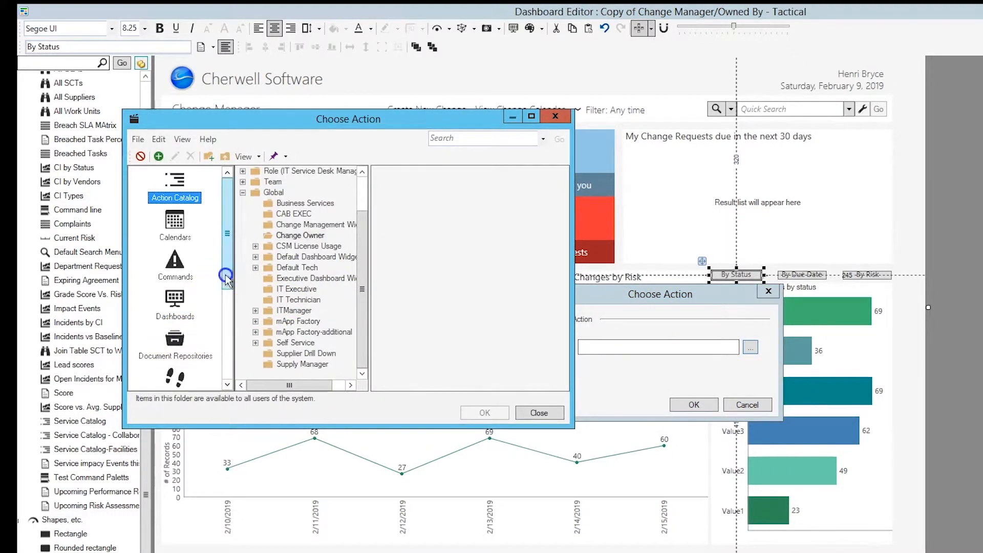
pyautogui.moveTo(221, 275); pyautogui.dragTo(228, 348)
pyautogui.click(173, 277)
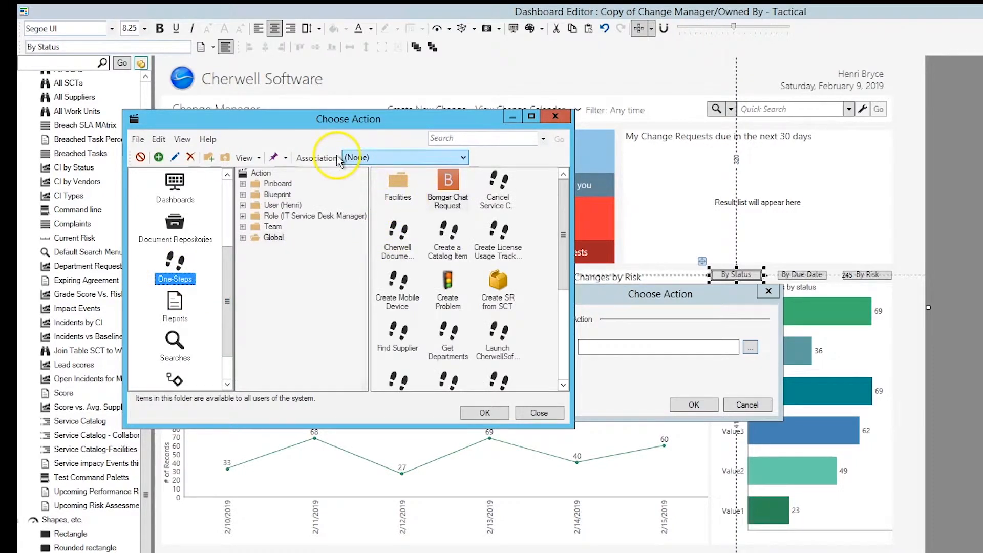
pyautogui.moveTo(563, 220); pyautogui.dragTo(562, 323)
pyautogui.click(402, 302)
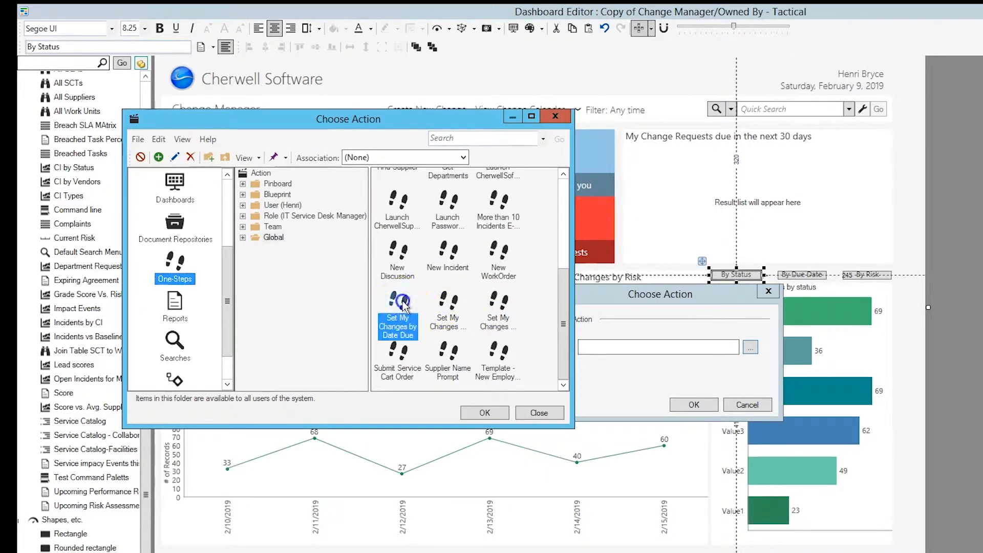
pyautogui.click(448, 301)
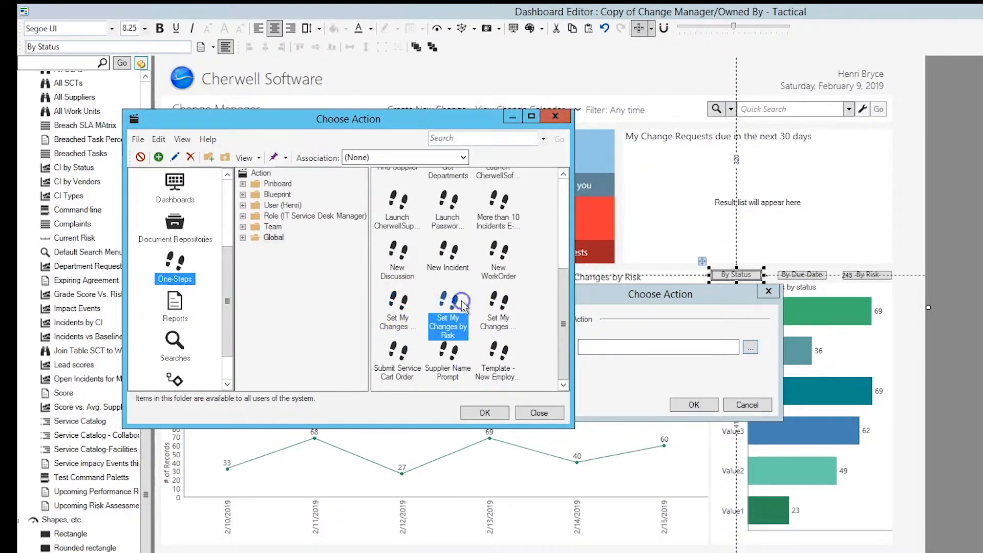
pyautogui.click(503, 301)
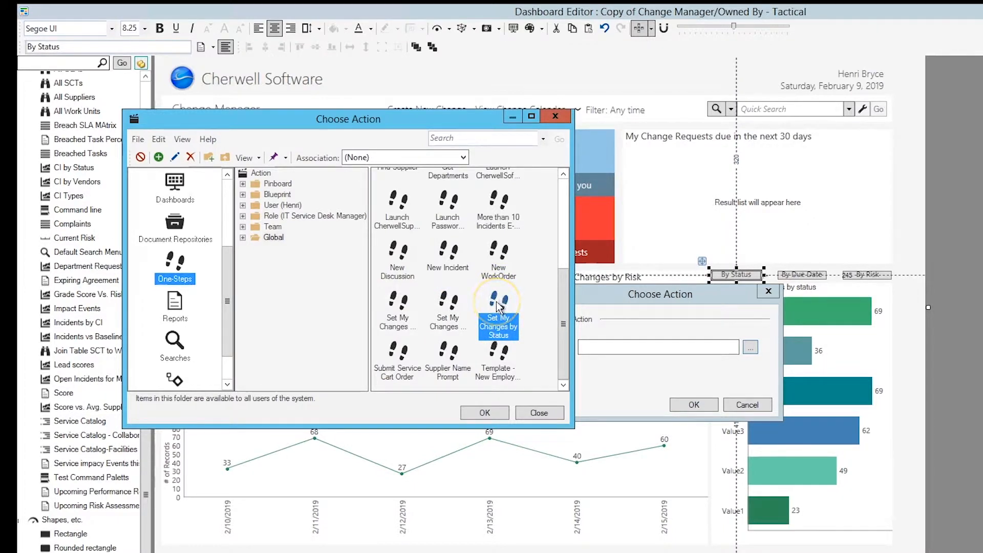
# Open the Set My Changes by Status One-Step and examine its Set My Change View to Status and Execute a command steps
pyautogui.rightClick(497, 310)
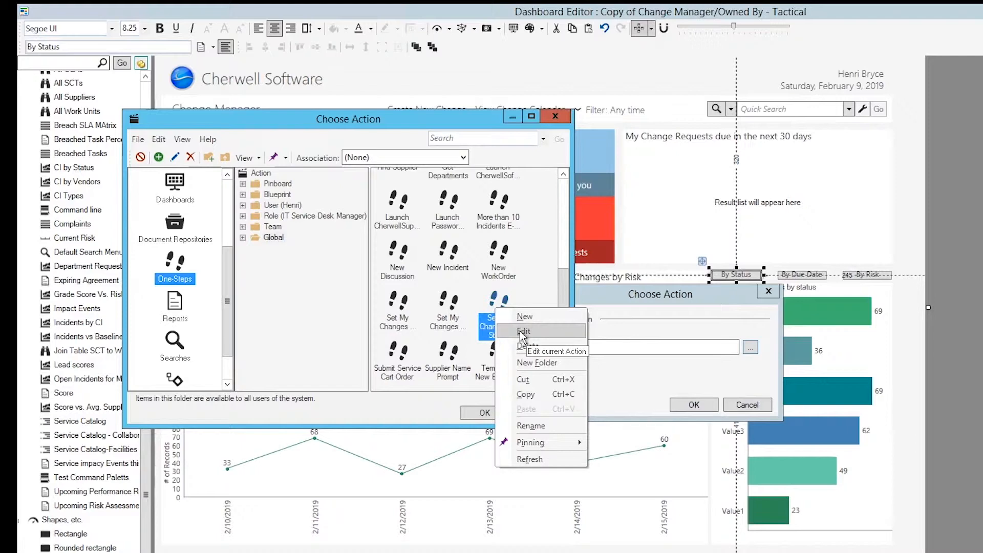
pyautogui.click(520, 332)
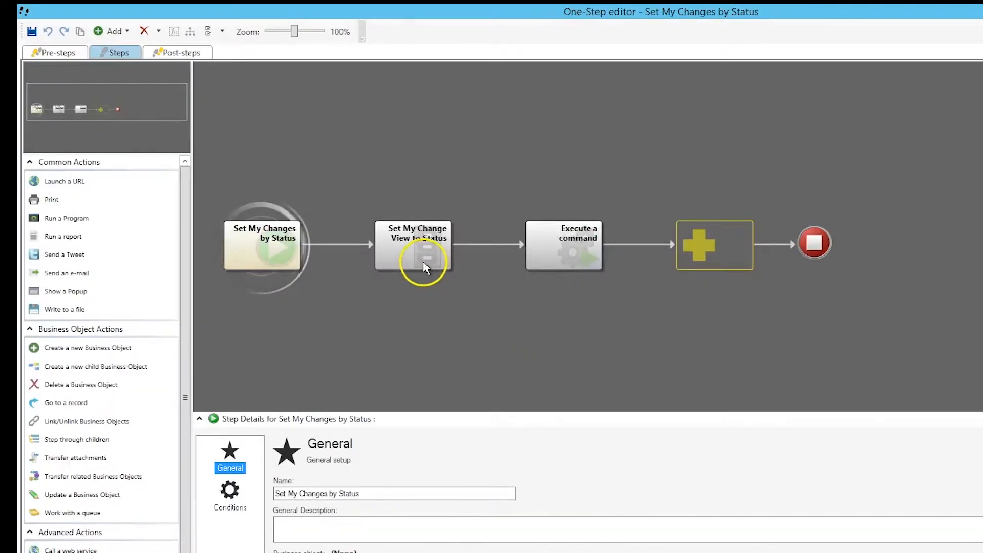
pyautogui.click(424, 254)
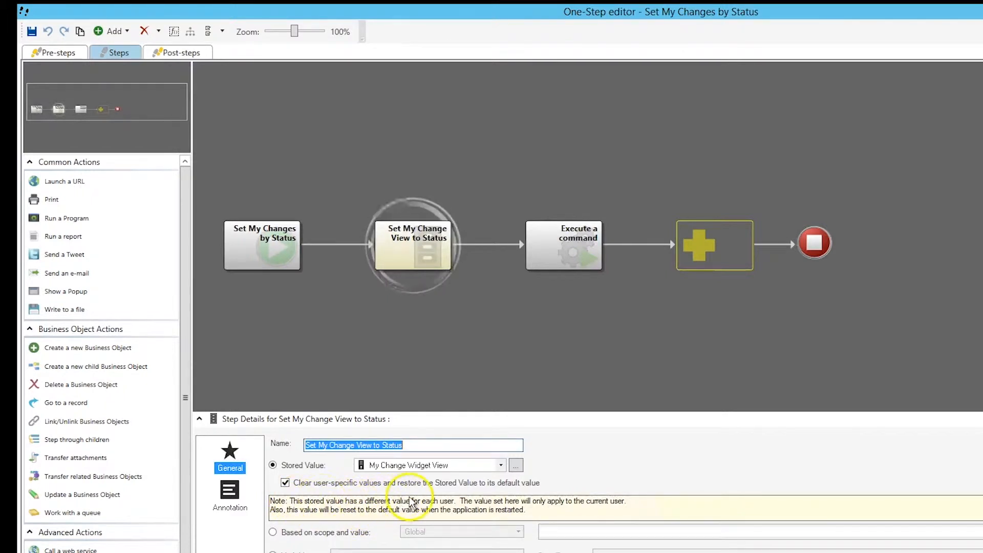
pyautogui.click(564, 263)
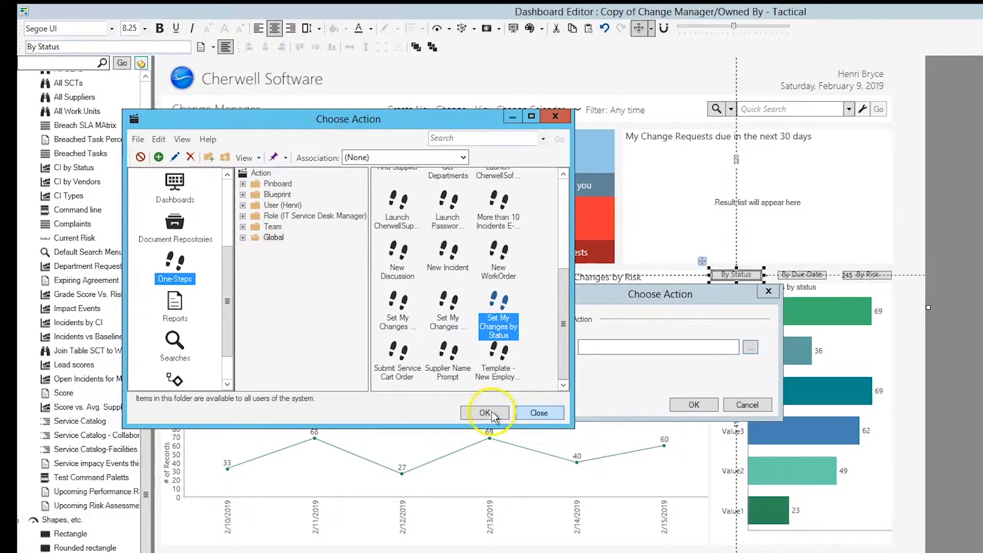
# Assign the selected Set My Changes by Status One-Step to the By Status button and confirm its action
pyautogui.click(488, 413)
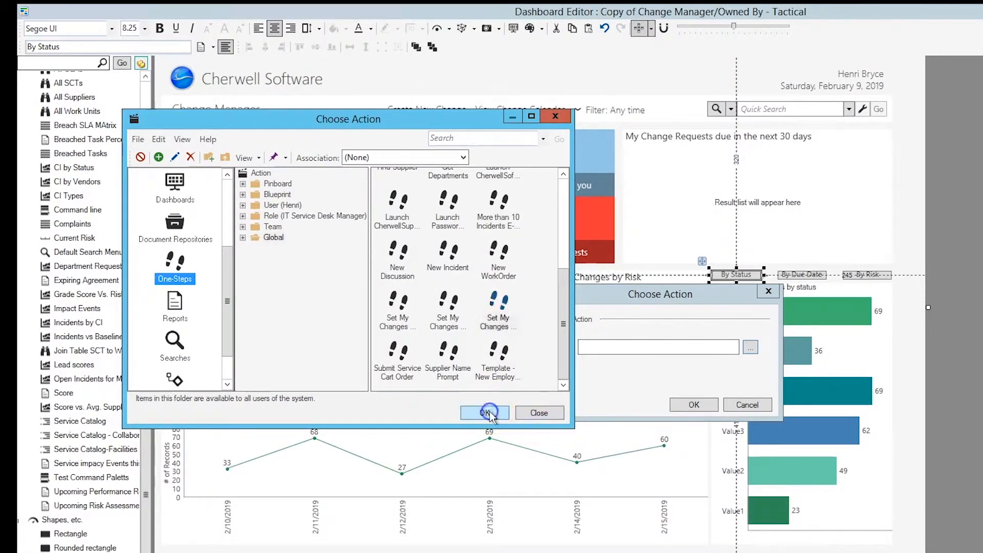
pyautogui.click(691, 405)
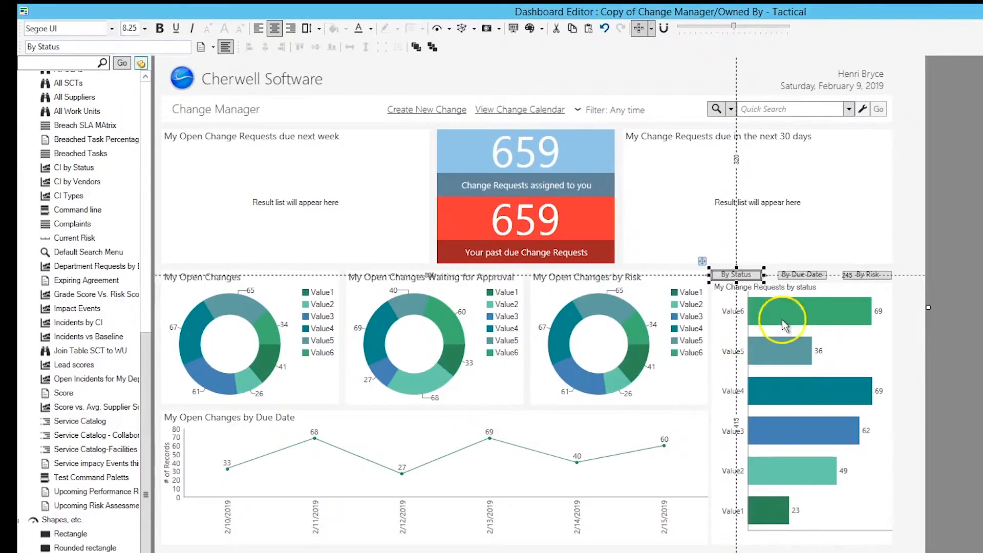
pyautogui.click(800, 275)
pyautogui.click(866, 275)
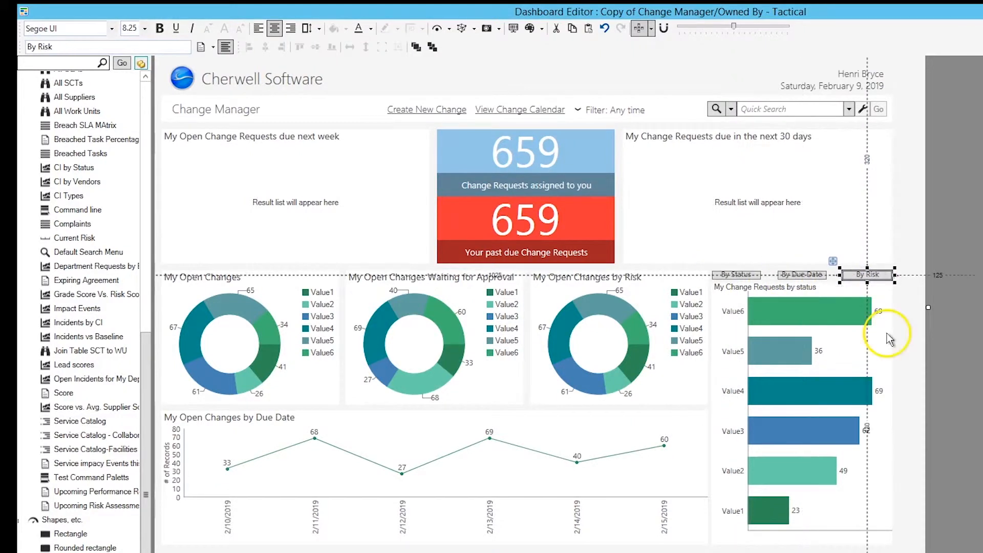
# Give the My Change Requests by status chart a custom visibility expression where My Change Widget View equals Status
pyautogui.click(817, 346)
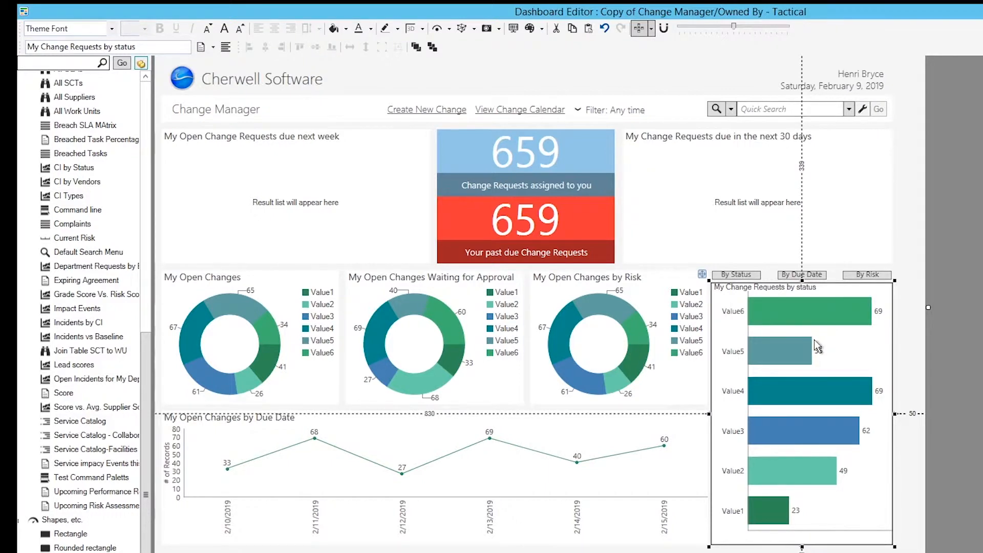
pyautogui.click(461, 29)
pyautogui.click(466, 46)
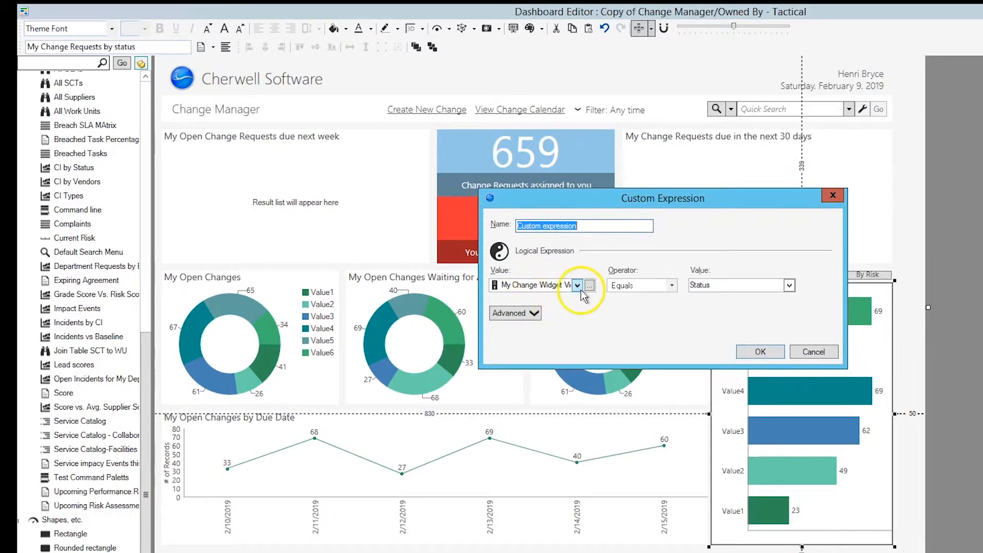
pyautogui.click(577, 286)
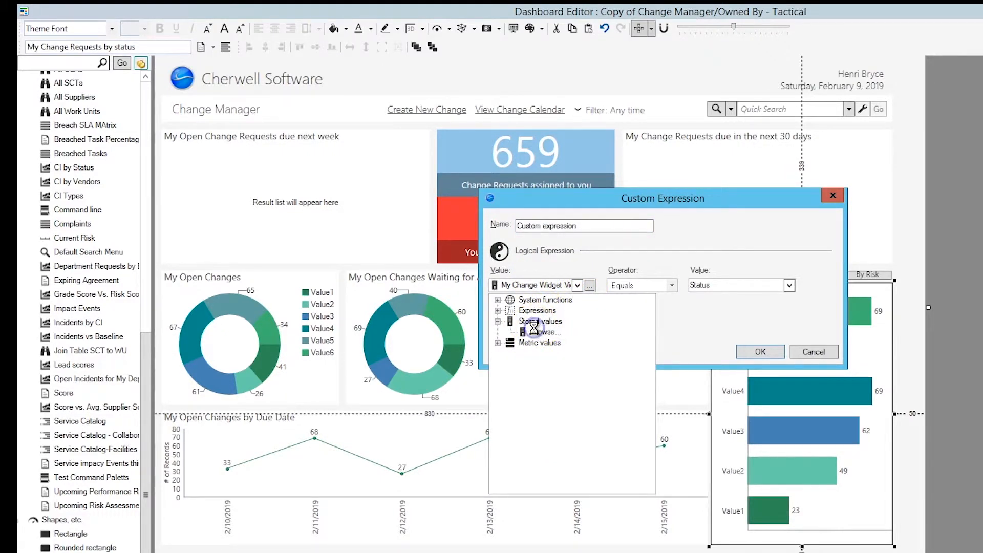
pyautogui.click(525, 331)
pyautogui.click(400, 326)
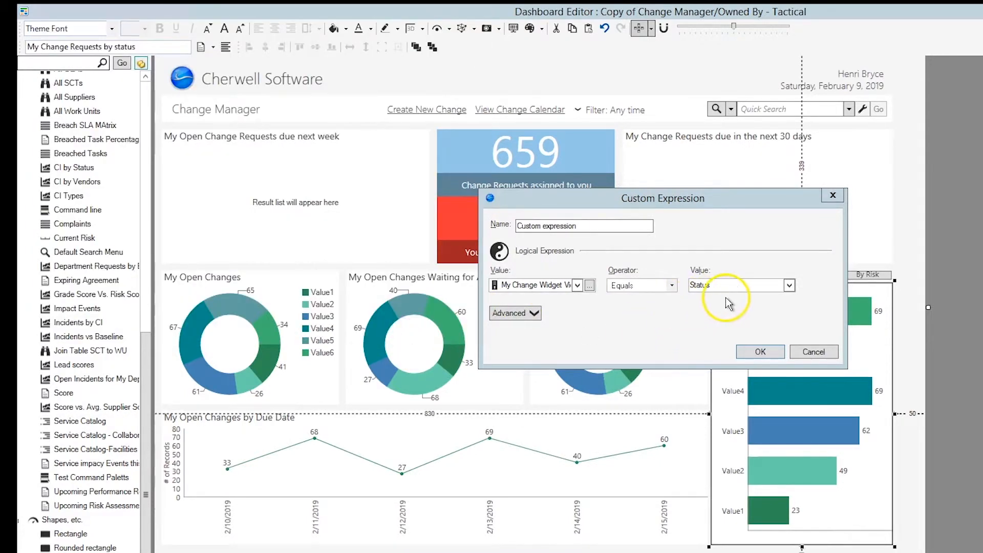
pyautogui.click(760, 351)
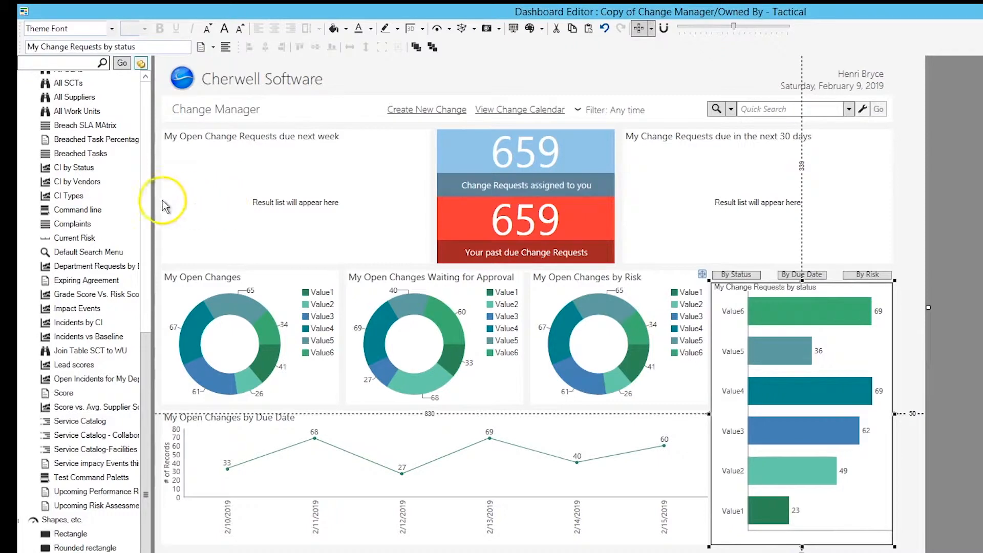
# Widen the widget list and place the Change Owner widget My Change Requests Date Due over the status chart
pyautogui.scroll(5, 137, 271)
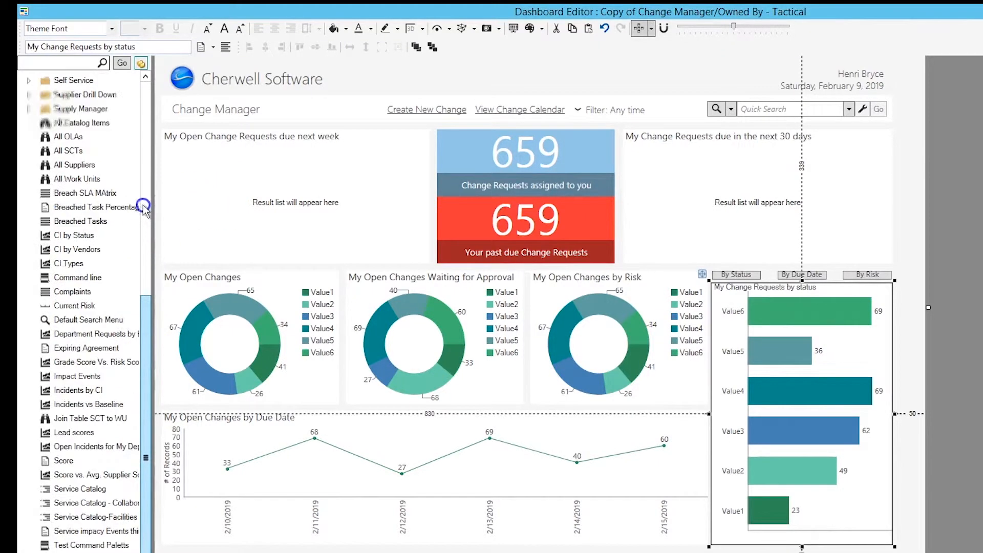
pyautogui.scroll(5, 144, 152)
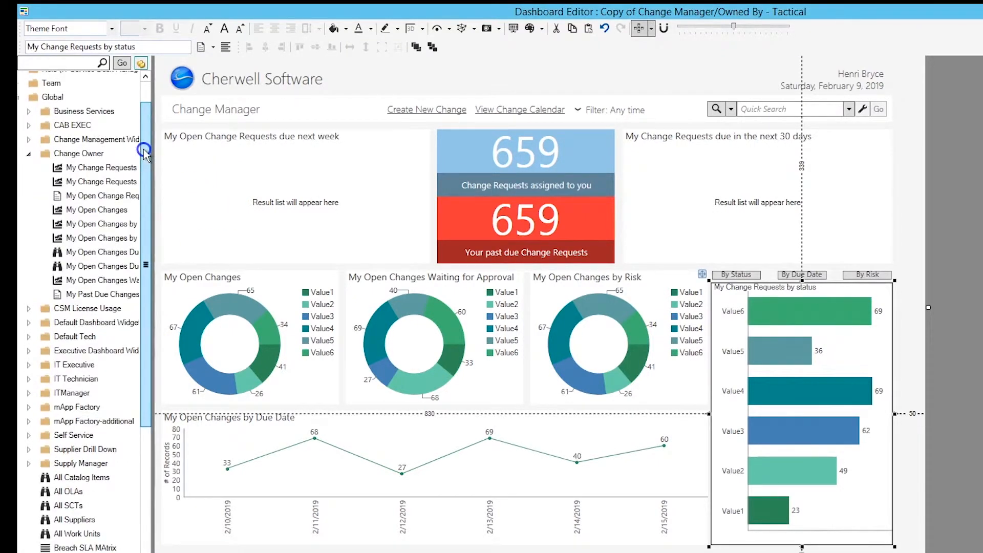
pyautogui.click(132, 197)
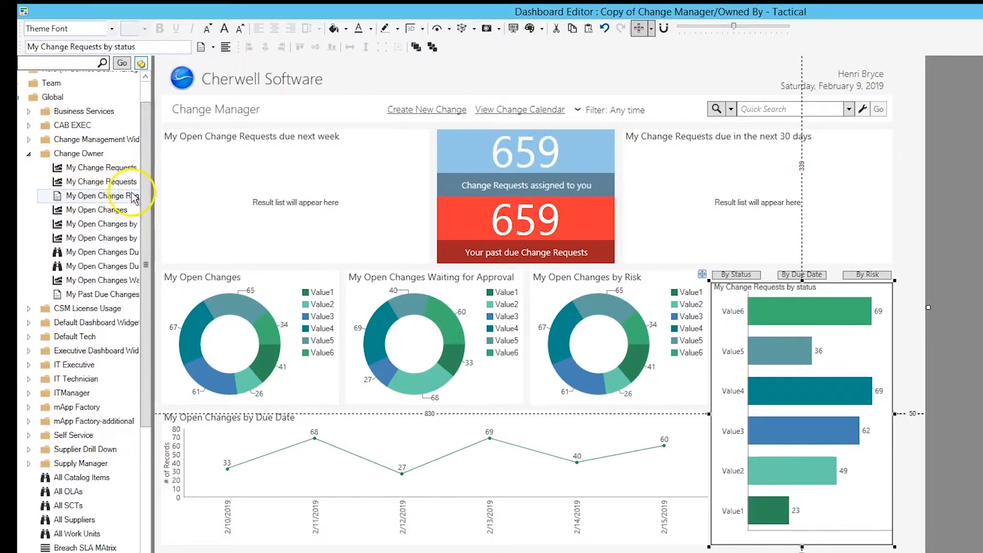
pyautogui.moveTo(152, 189); pyautogui.dragTo(189, 189)
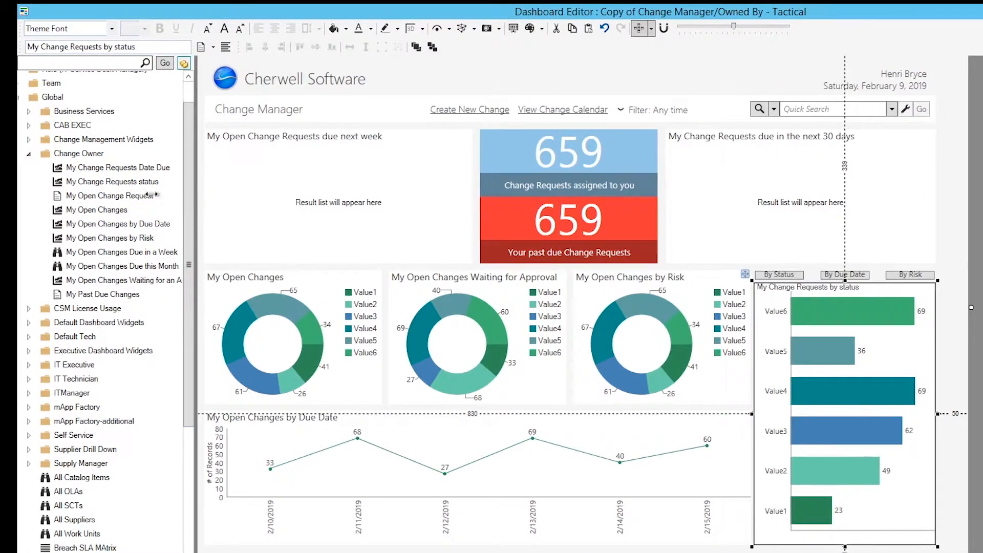
pyautogui.click(102, 168)
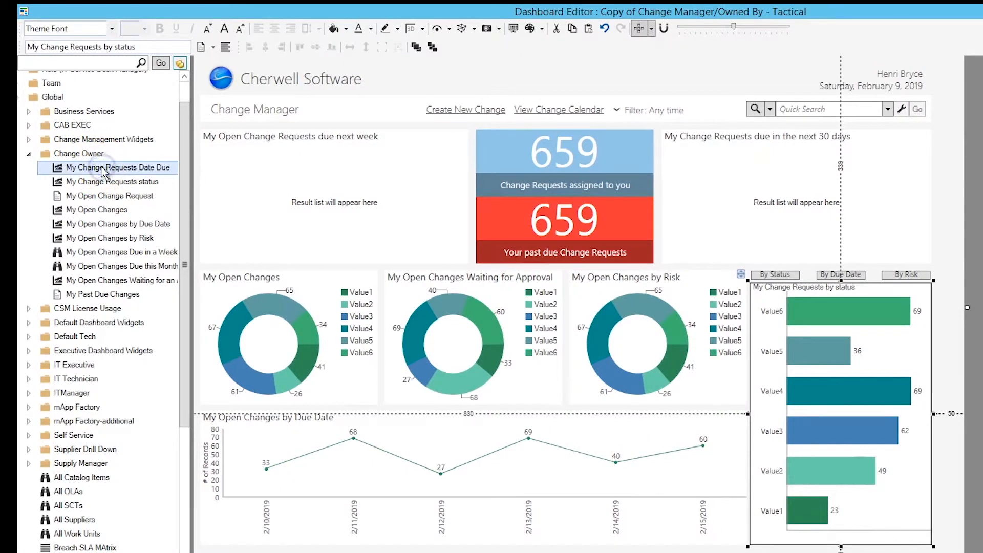
pyautogui.moveTo(103, 168); pyautogui.dragTo(787, 299)
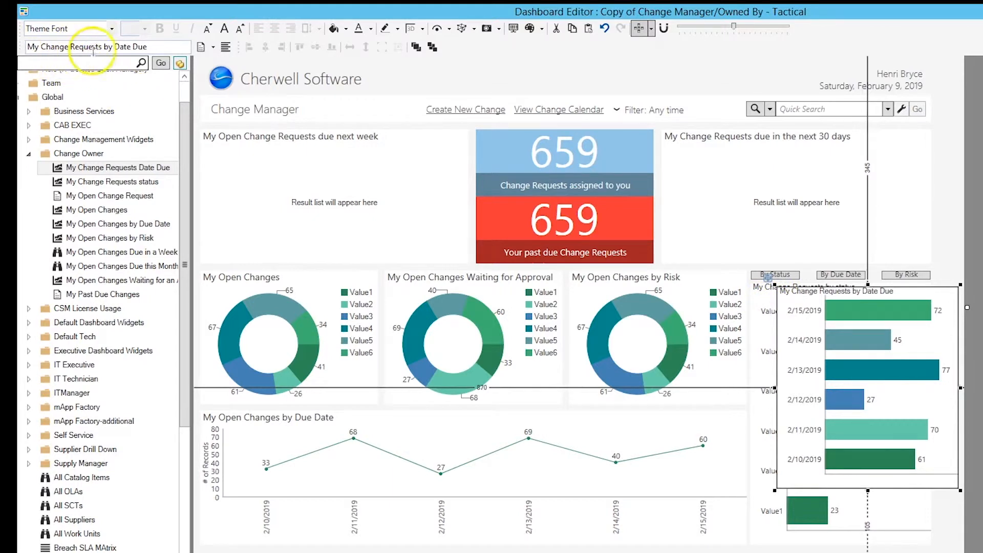
pyautogui.click(102, 167)
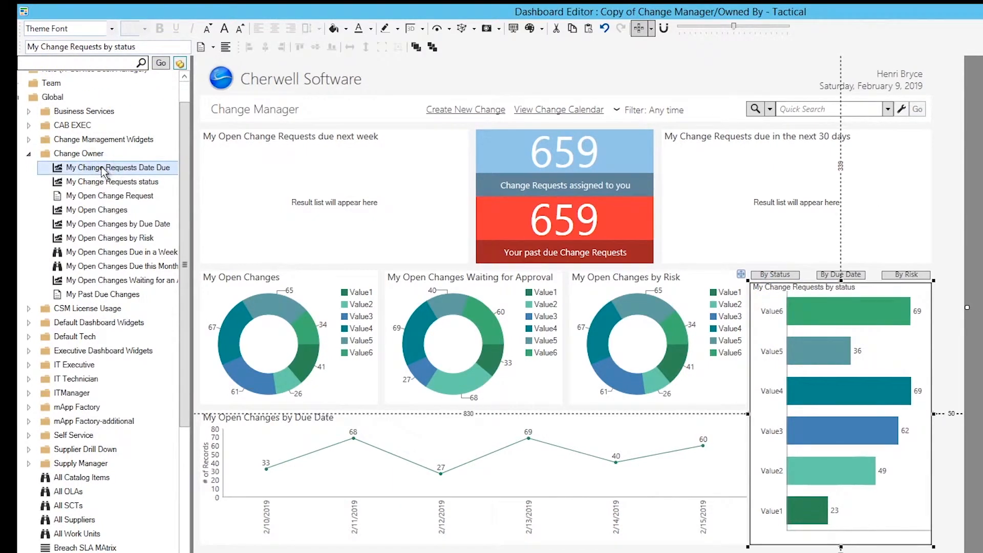
pyautogui.moveTo(101, 168)
pyautogui.mouseDown()
pyautogui.moveTo(485, 285)
pyautogui.moveTo(689, 275)
pyautogui.moveTo(785, 297)
pyautogui.mouseUp()
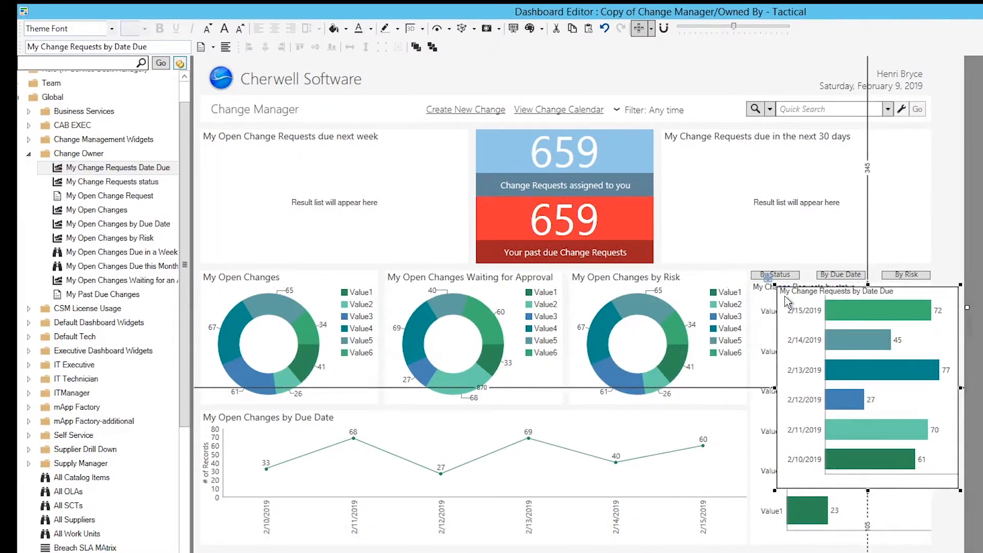
# Define a custom visibility expression for the My Change Requests by Date Due chart
pyautogui.click(448, 29)
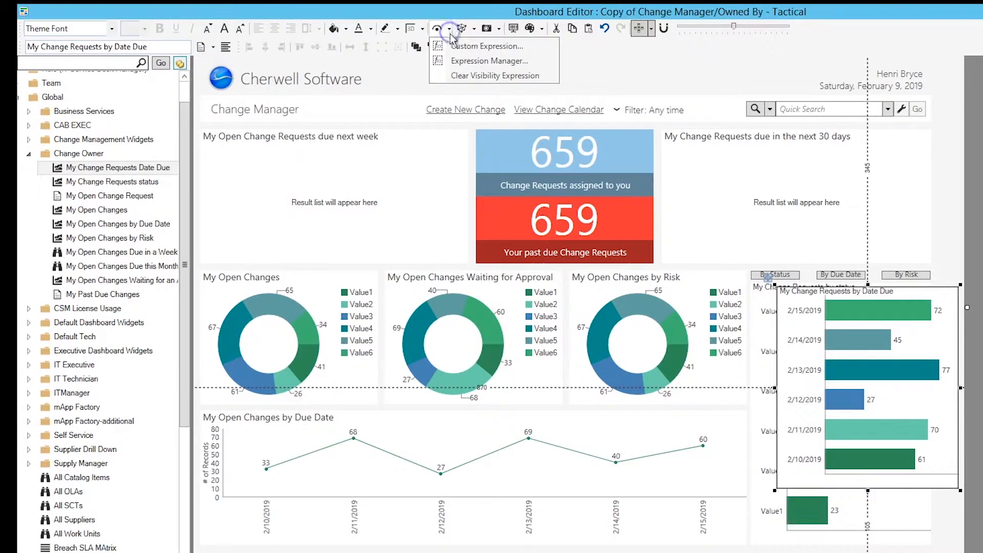
pyautogui.click(457, 47)
pyautogui.click(771, 352)
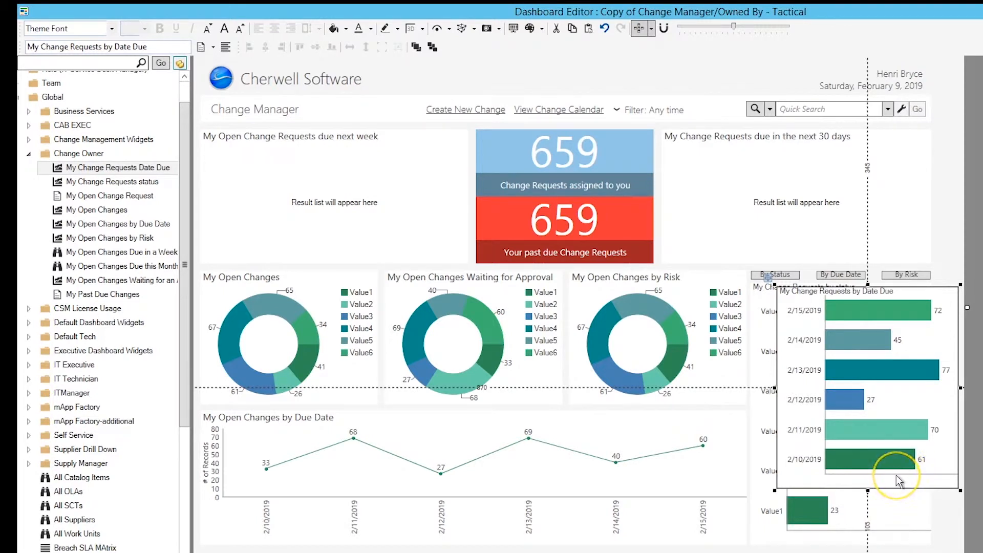
# Match the overlaid chart's size to the My Change Requests by status chart and align their left and top edges
pyautogui.click(896, 509)
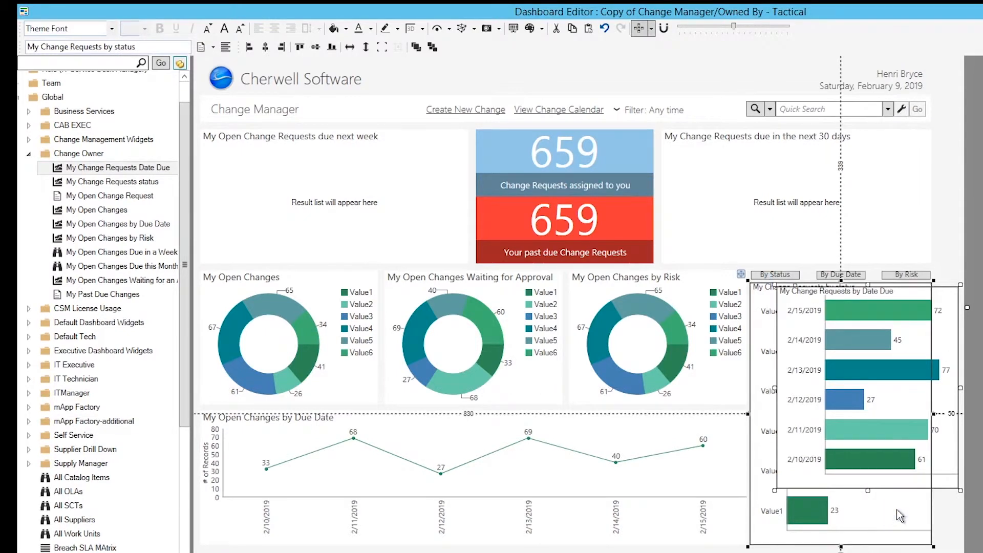
pyautogui.click(382, 49)
pyautogui.click(249, 48)
pyautogui.click(296, 50)
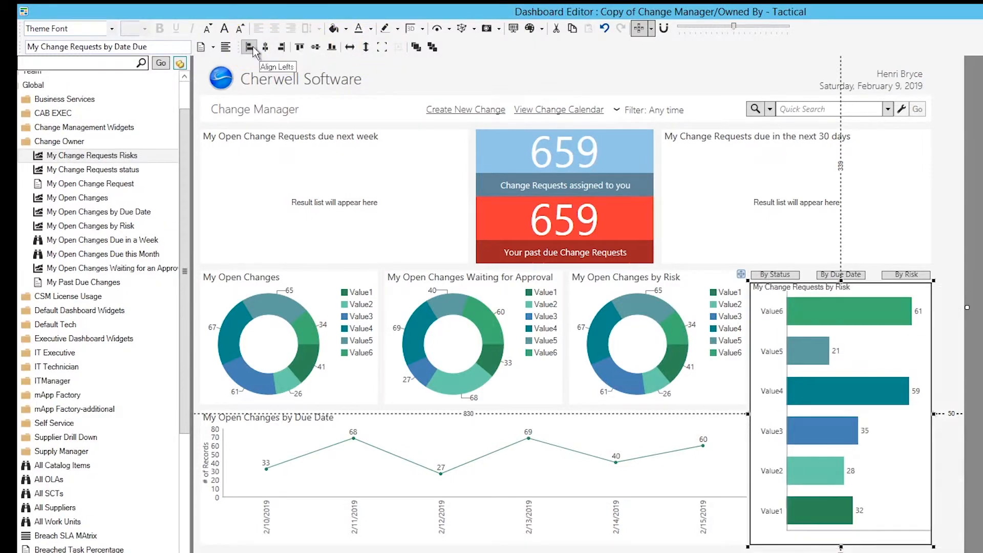
pyautogui.click(295, 53)
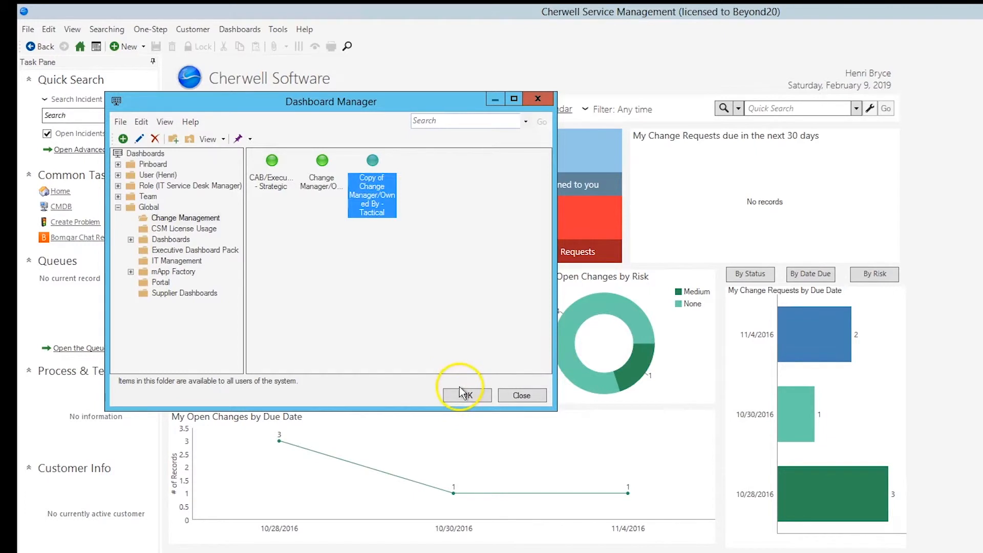
# Open the Copy of Change Manager/Owned By - Tactical dashboard from the Change Management folder
pyautogui.click(468, 397)
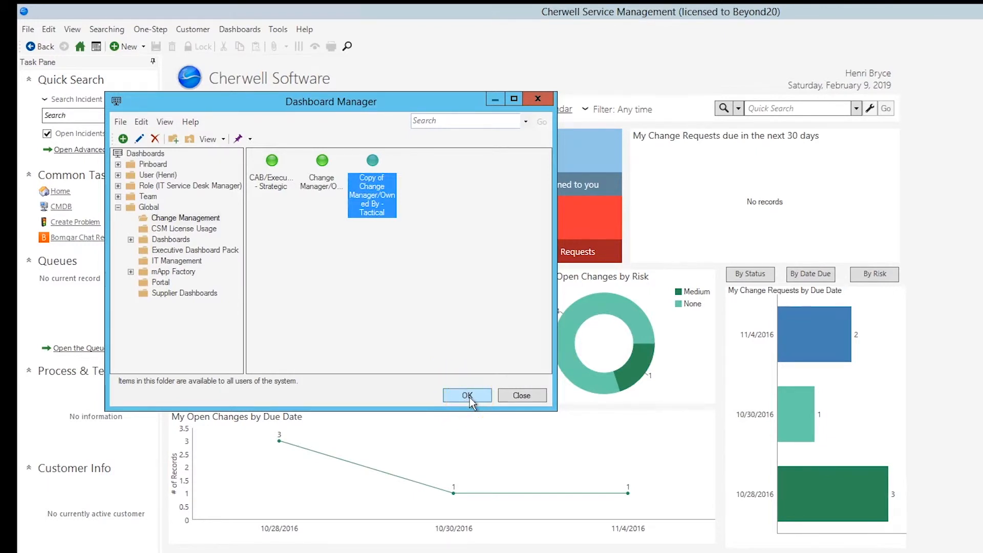
pyautogui.click(468, 398)
pyautogui.click(838, 466)
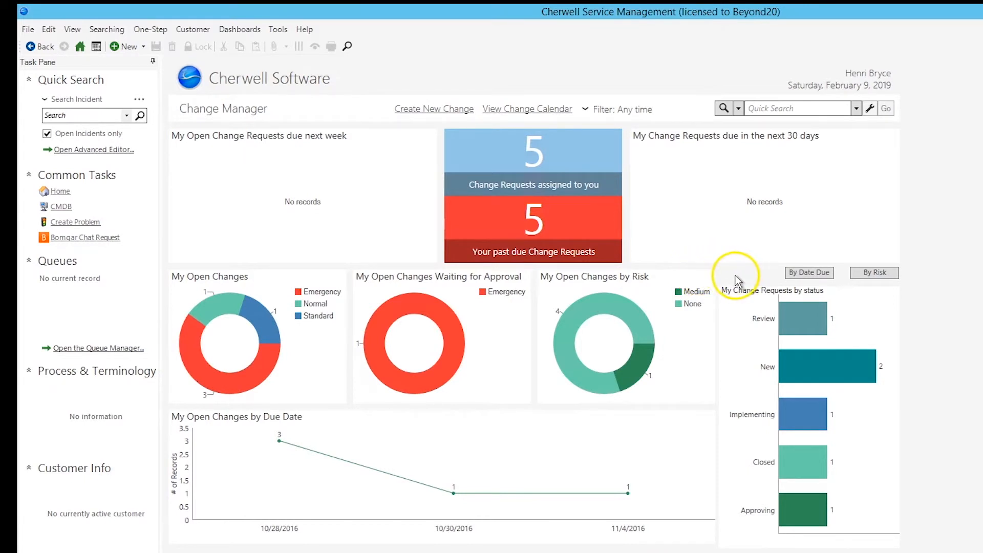
# Test the chart switching on the live dashboard with the By Date Due and By Risk buttons
pyautogui.moveTo(791, 318)
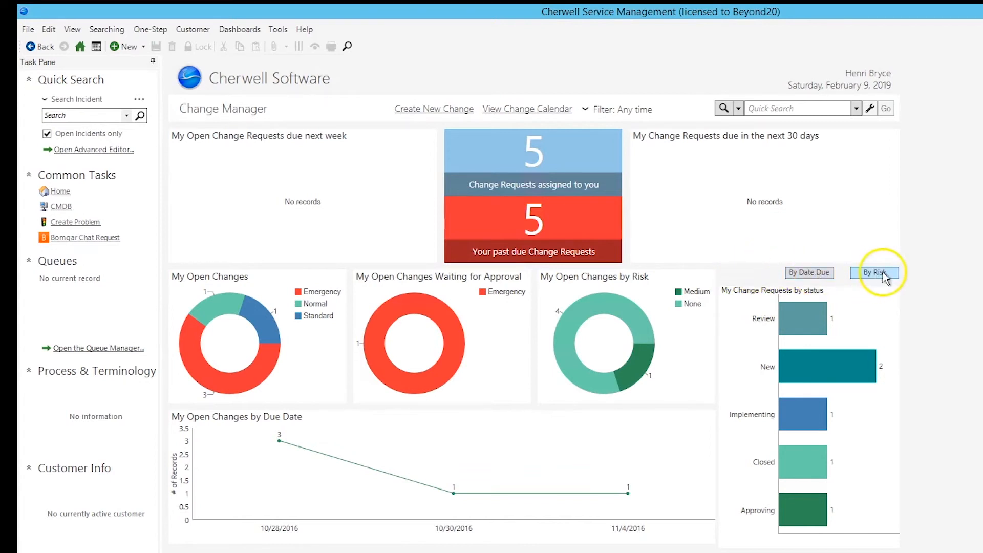
pyautogui.click(808, 274)
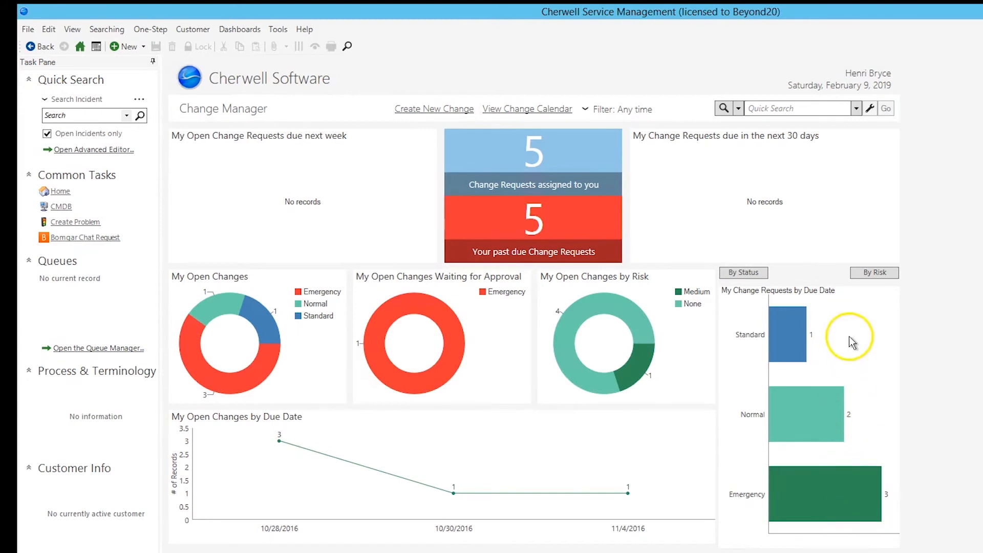
pyautogui.click(868, 273)
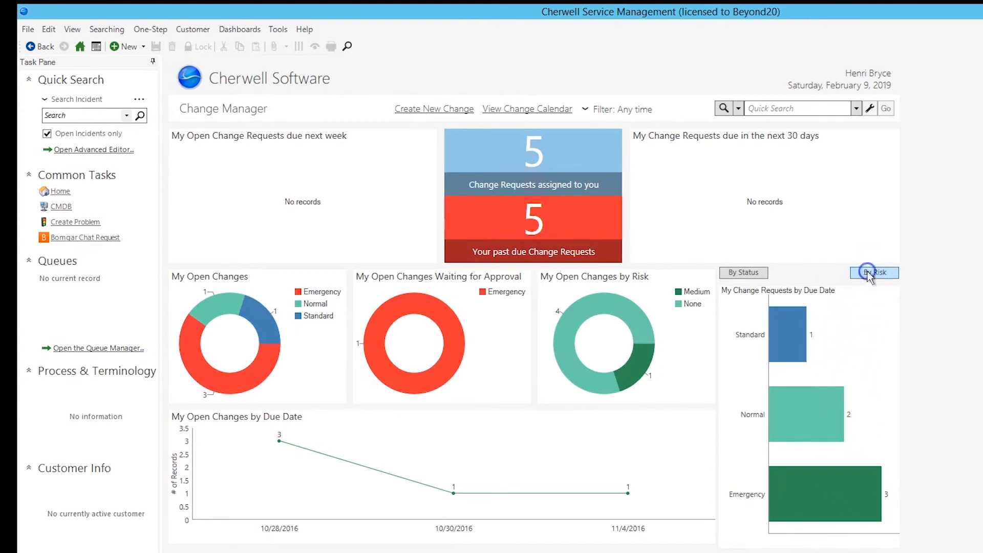